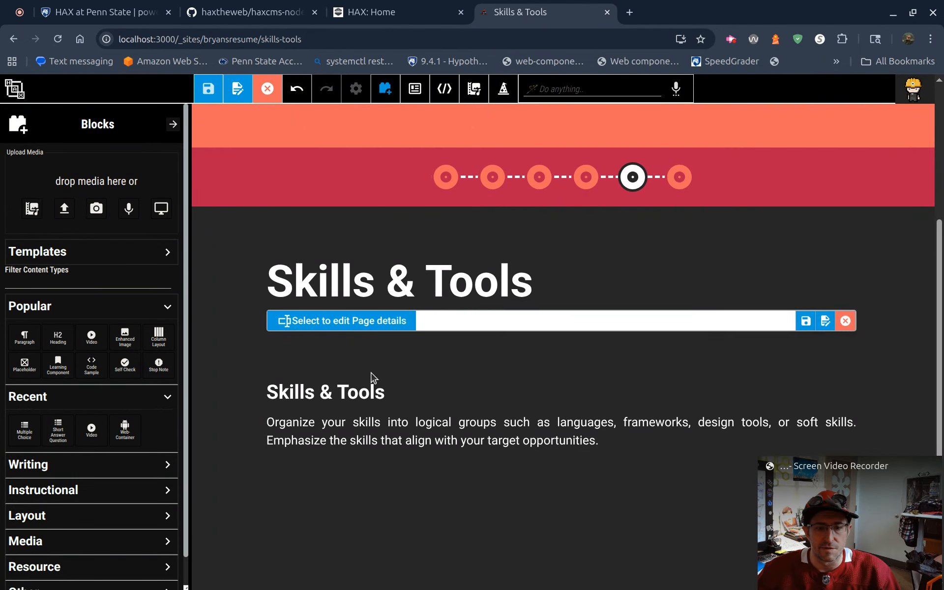
Step: Examine the text formatting options for the word "languages" in the Skills & Tools paragraph
click(392, 426)
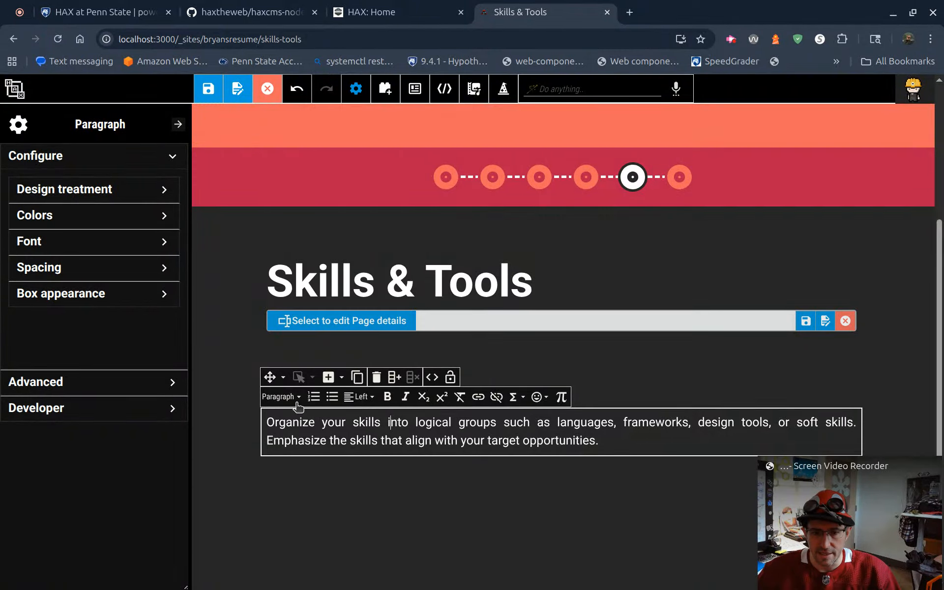
double_click(569, 420)
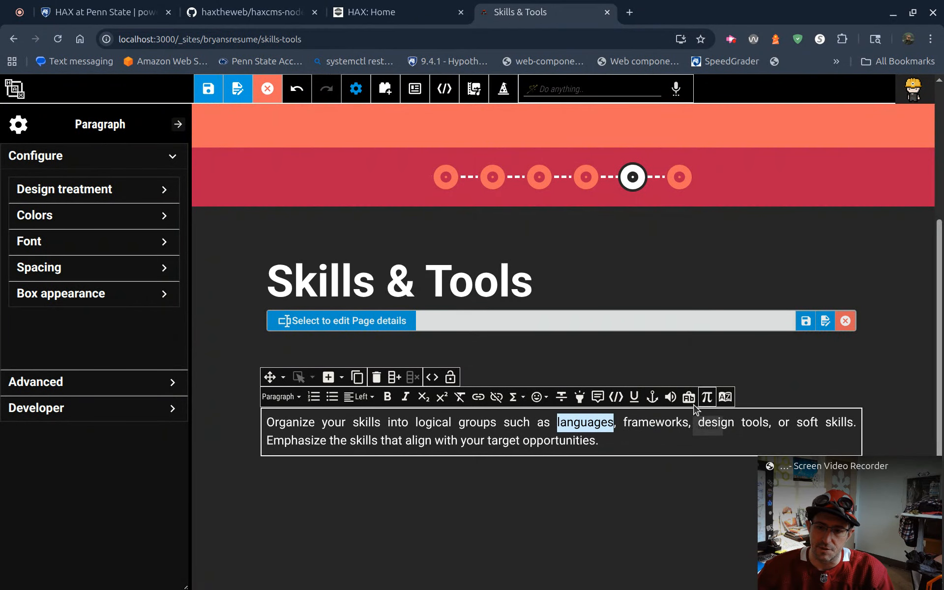
click(520, 439)
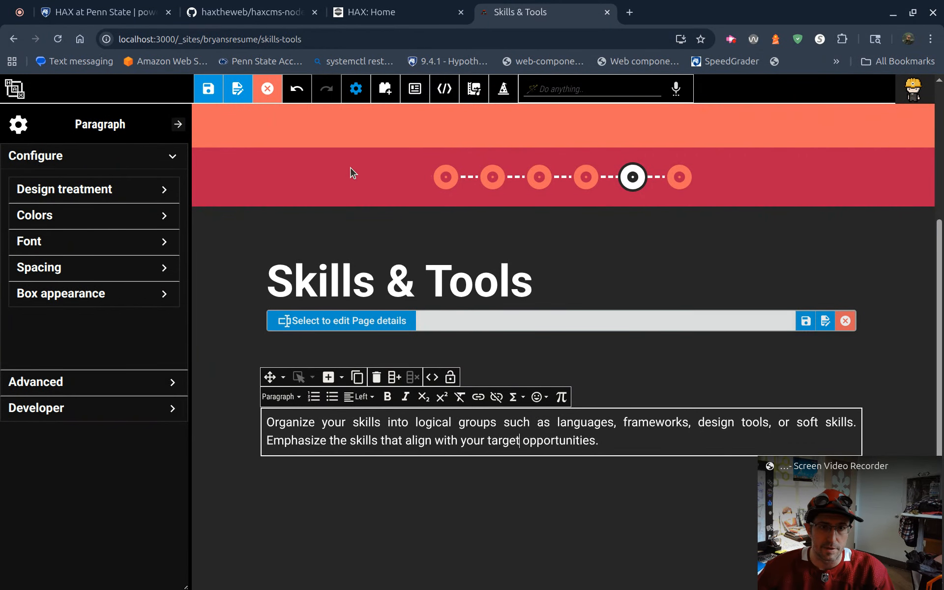
Step: Insert Learning Component, Self Check, Enhanced Image and Video blocks below the Skills & Tools paragraph
click(385, 89)
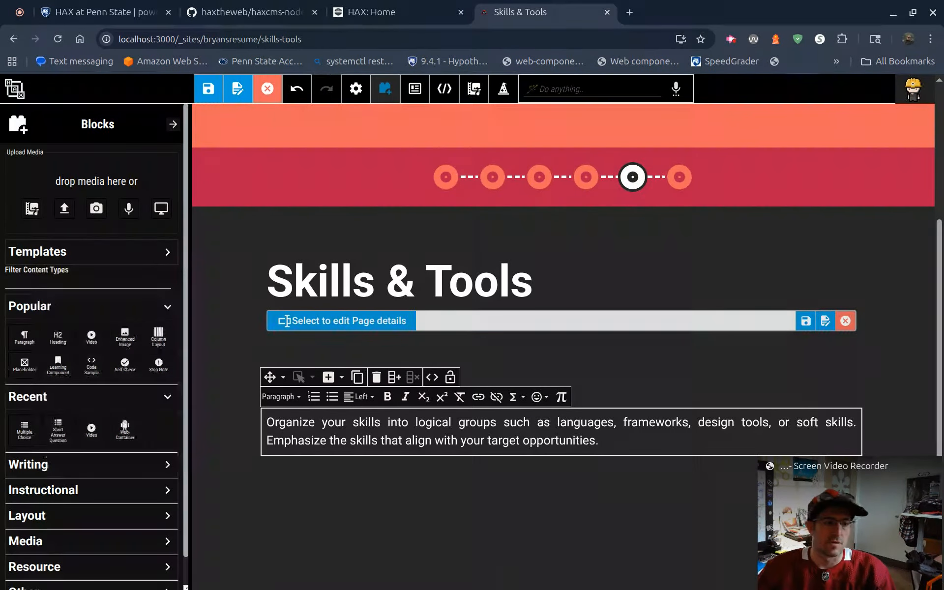
click(67, 368)
click(125, 365)
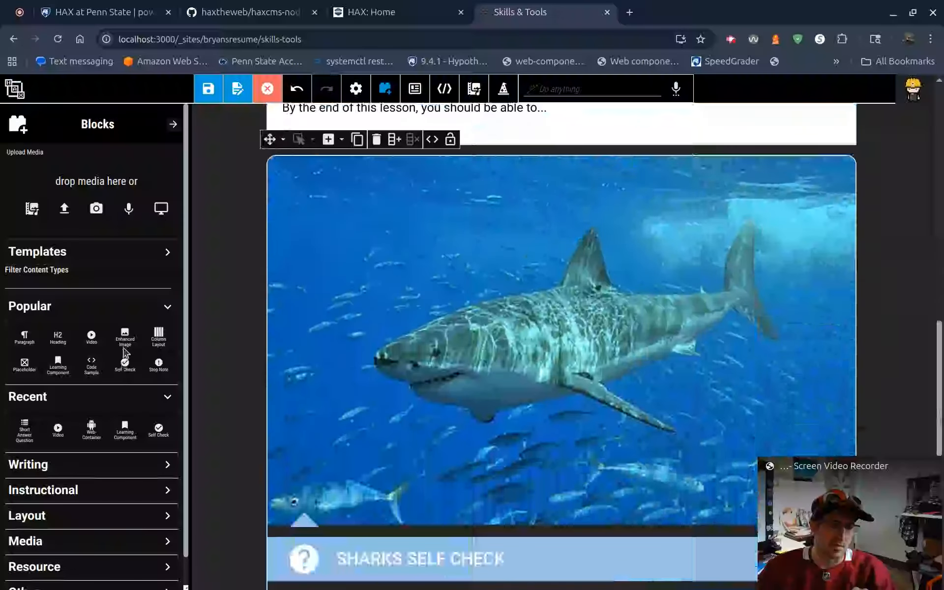
click(125, 344)
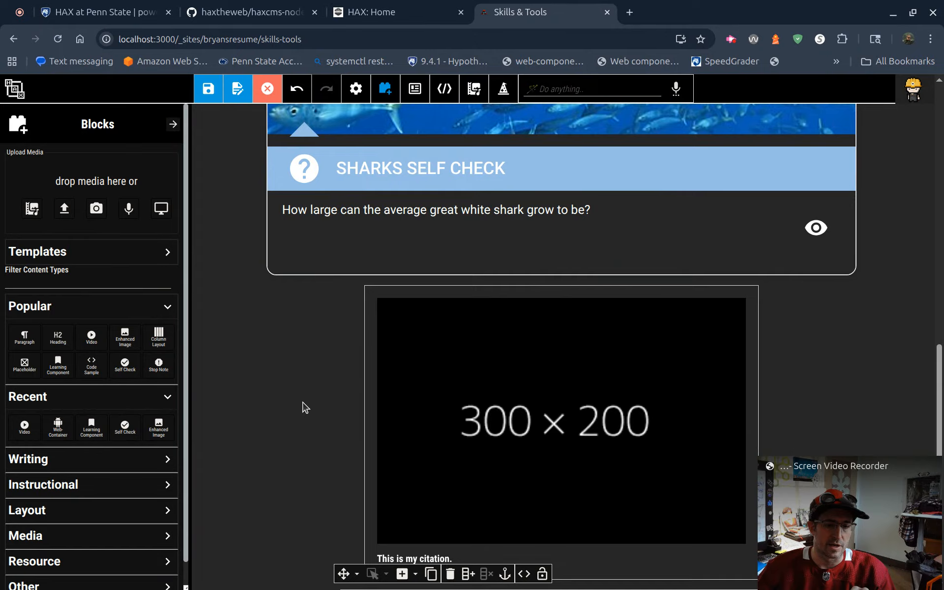
scroll(523, 424, down, 6)
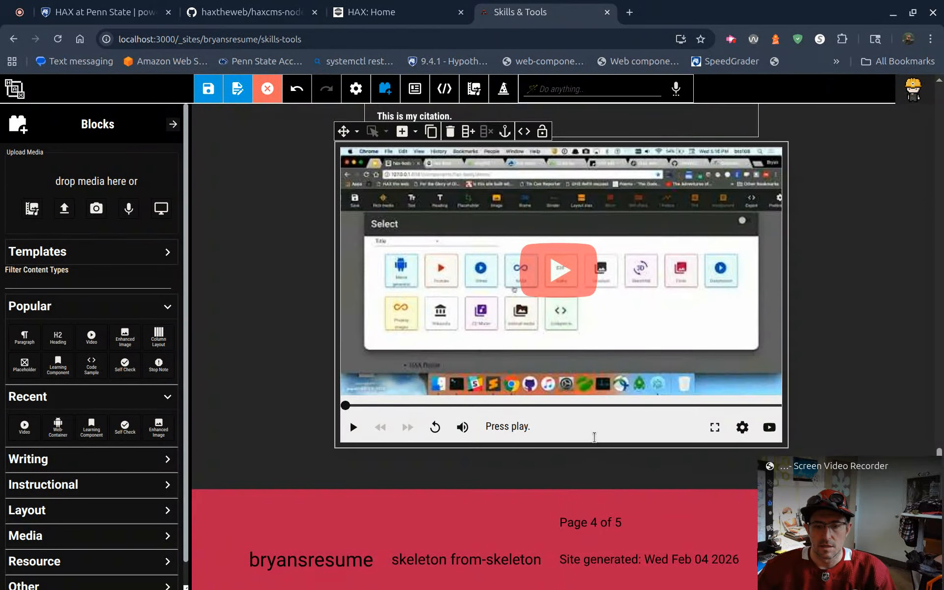
Step: Review the configuration settings of the Video block and the shark Self Check block
click(594, 437)
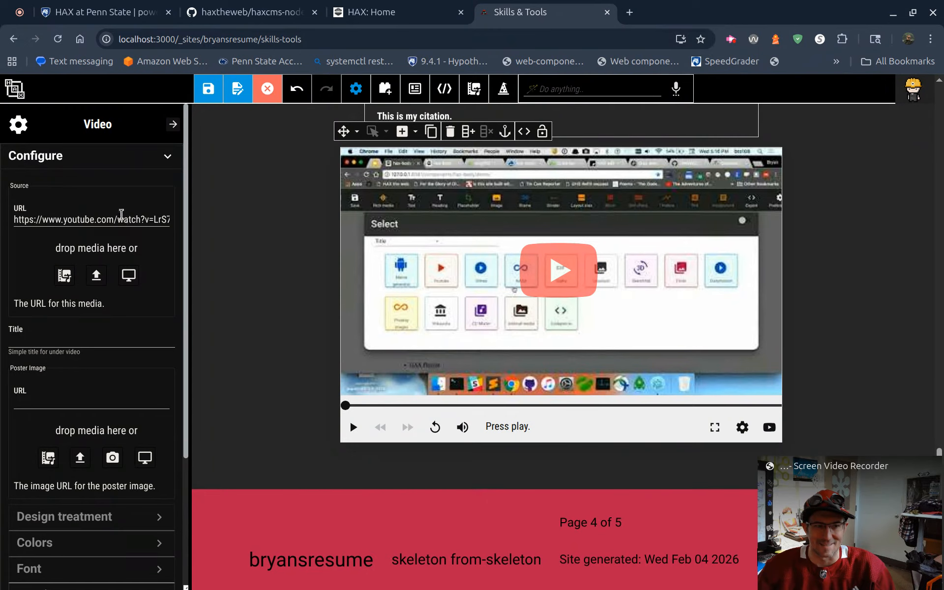
scroll(127, 197, down, 4)
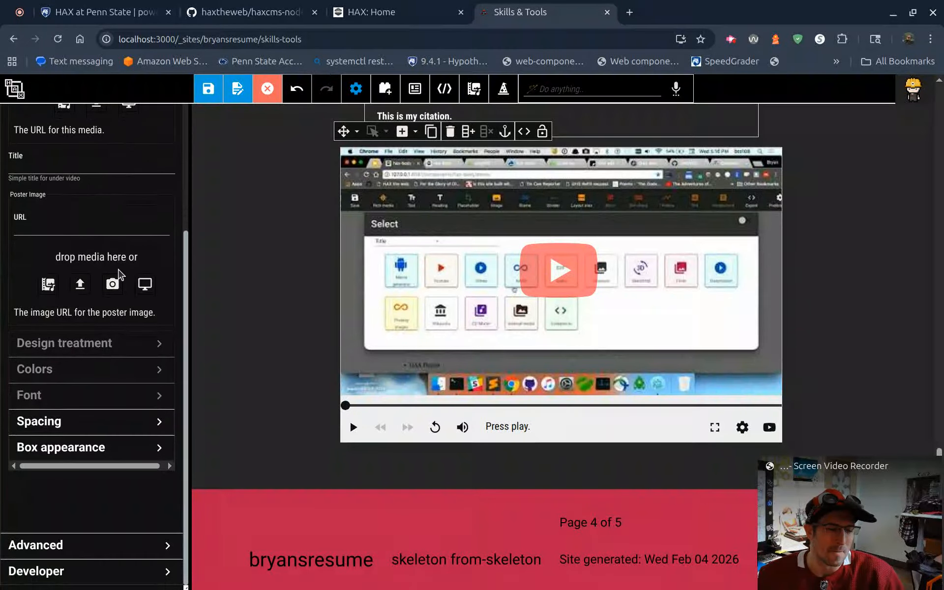
scroll(121, 283, up, 4)
click(161, 161)
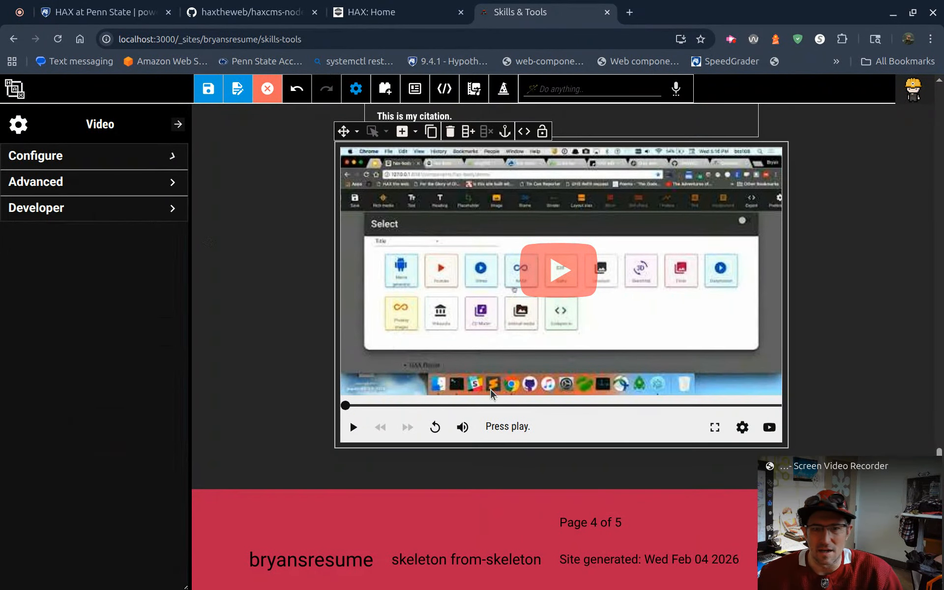
scroll(437, 417, up, 5)
scroll(442, 413, up, 5)
click(442, 395)
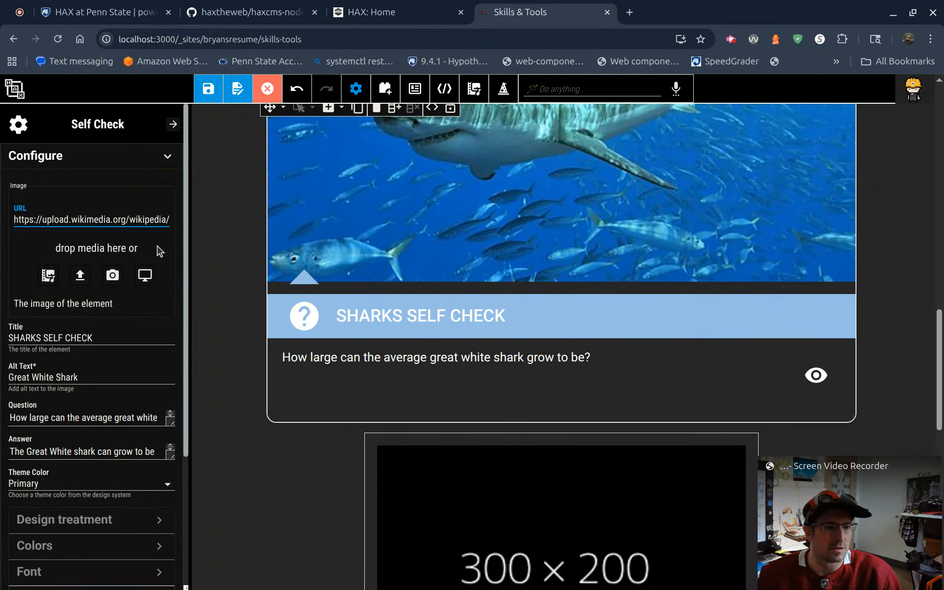
Step: Examine the page's HTML source and its content structure, and return to the block list
scroll(443, 344, up, 8)
click(445, 88)
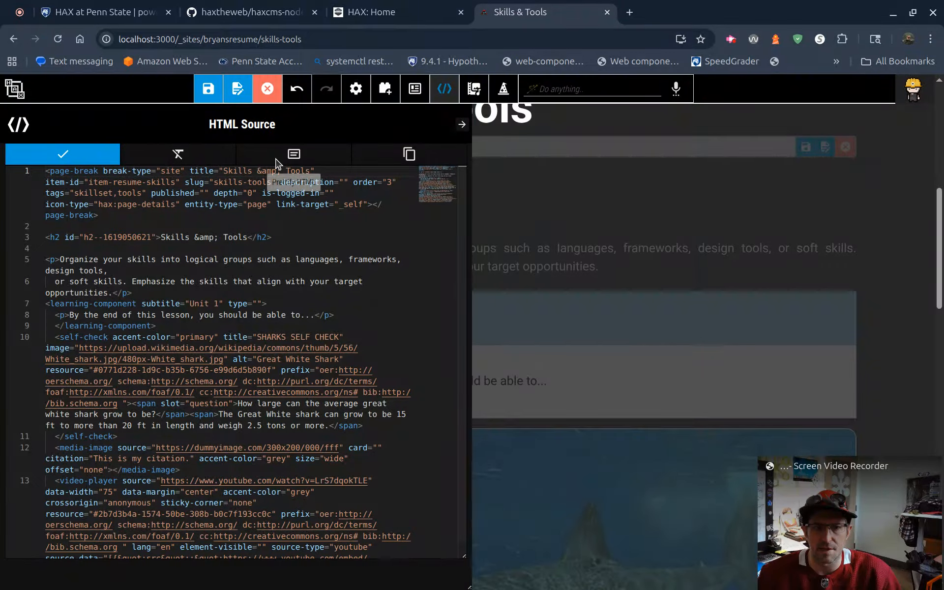
click(416, 90)
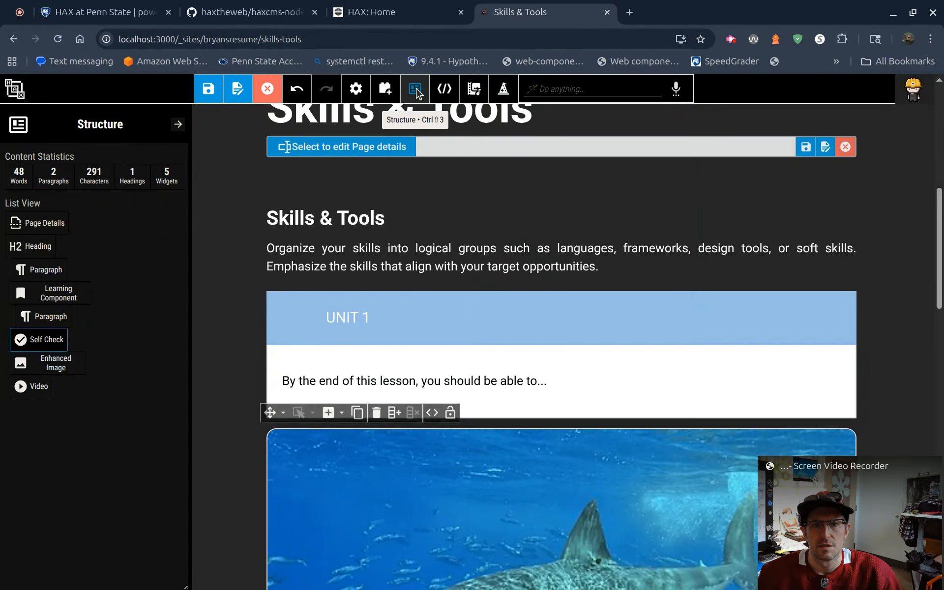
click(385, 91)
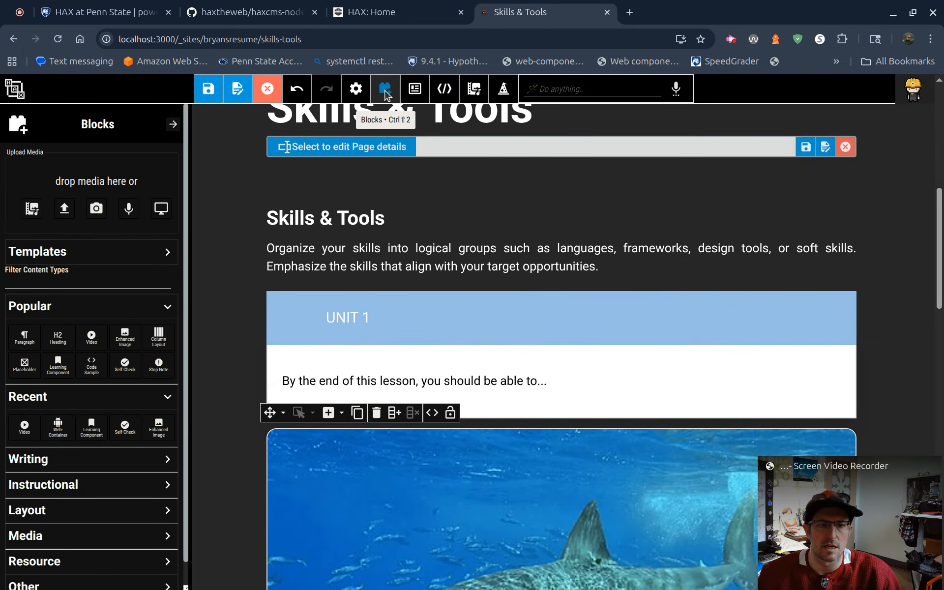
Step: Search the available commands for "file" and run the "save" command to save the page
click(557, 86)
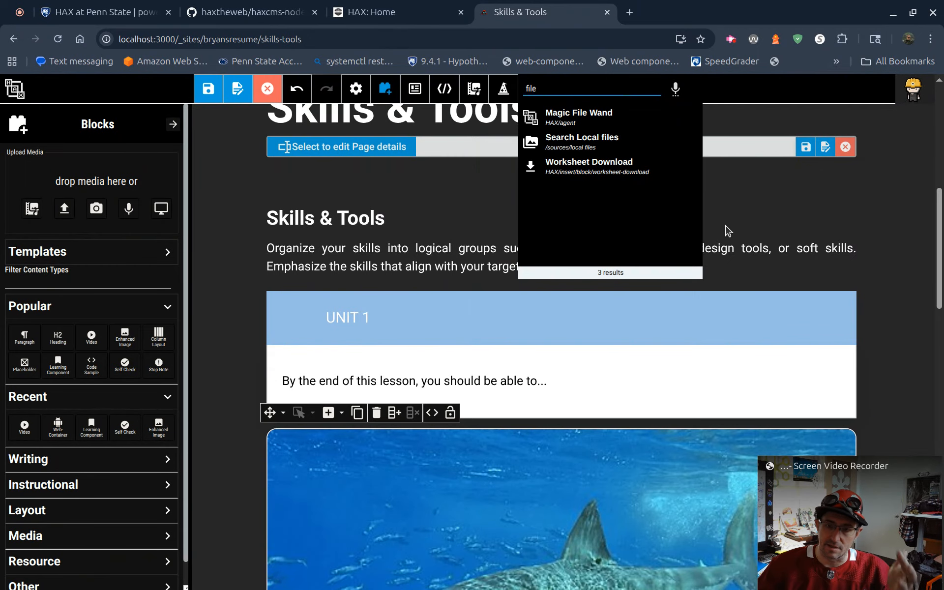
text(save)
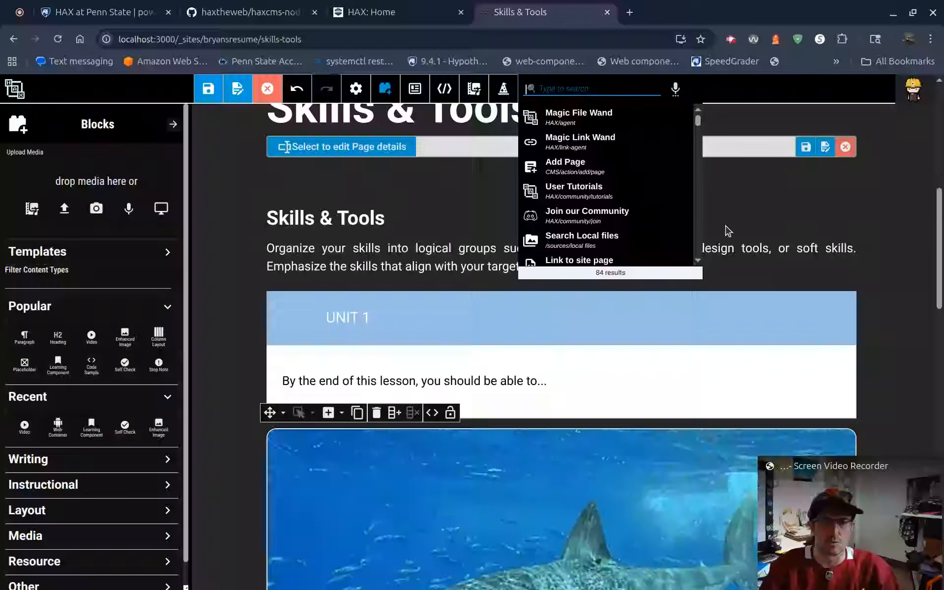
key(Return)
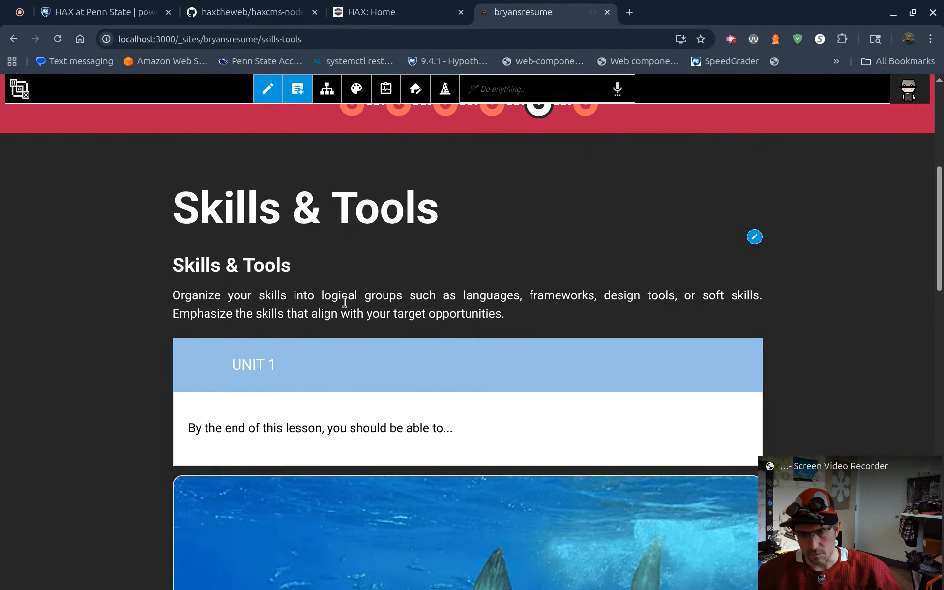
Step: Reopen the Skills & Tools page for editing from its page actions and cancel the editing
click(756, 237)
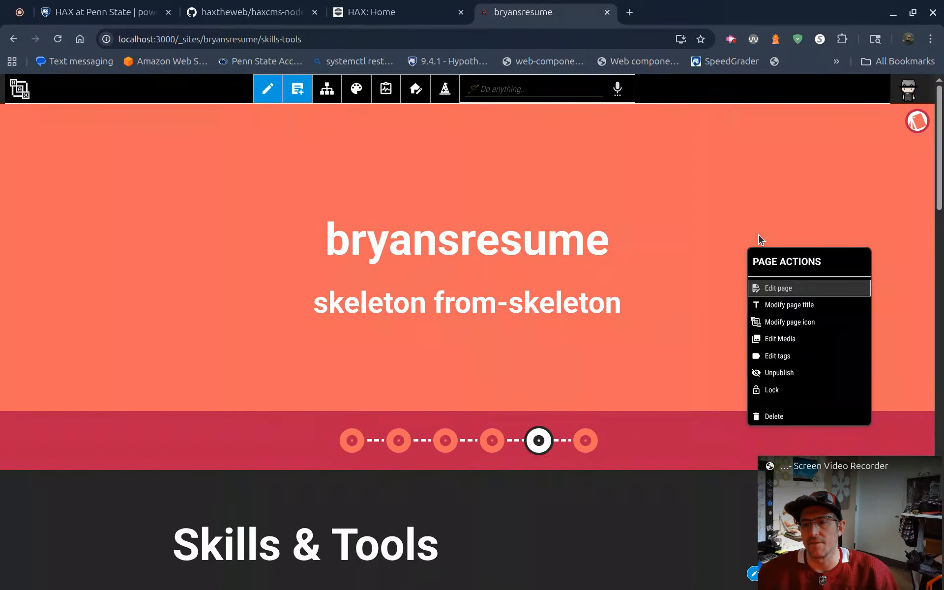
scroll(708, 290, down, 3)
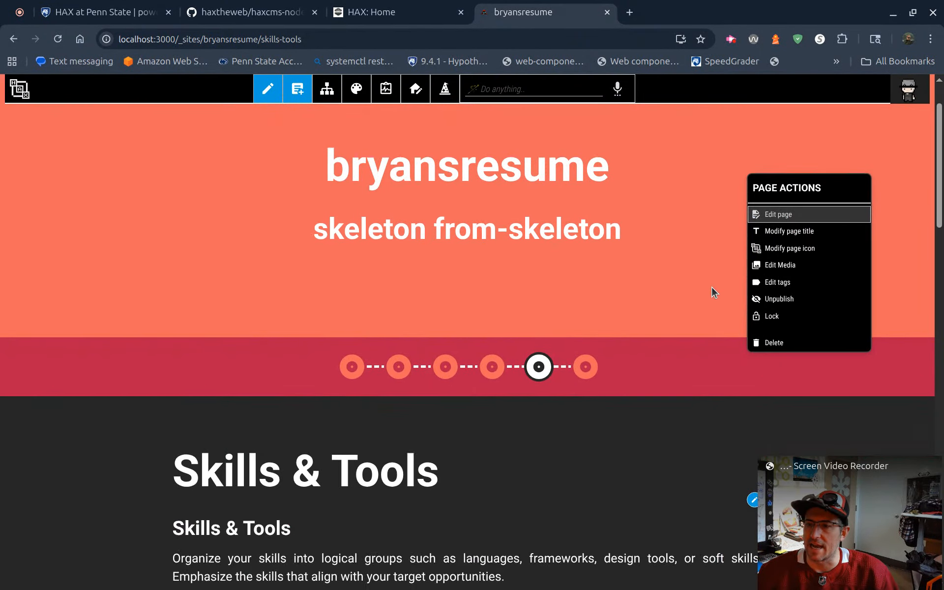
click(791, 215)
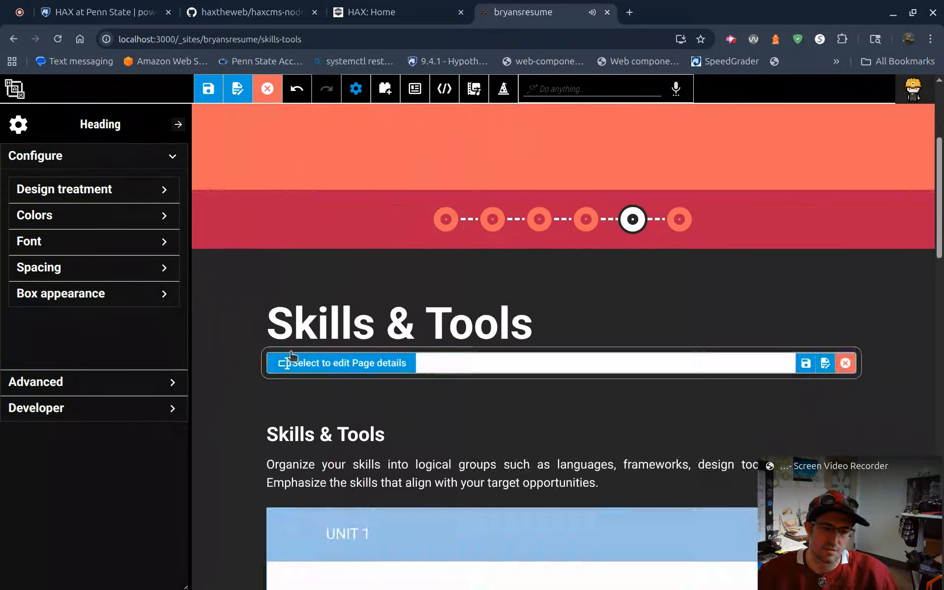
scroll(320, 342, down, 3)
scroll(525, 320, up, 2)
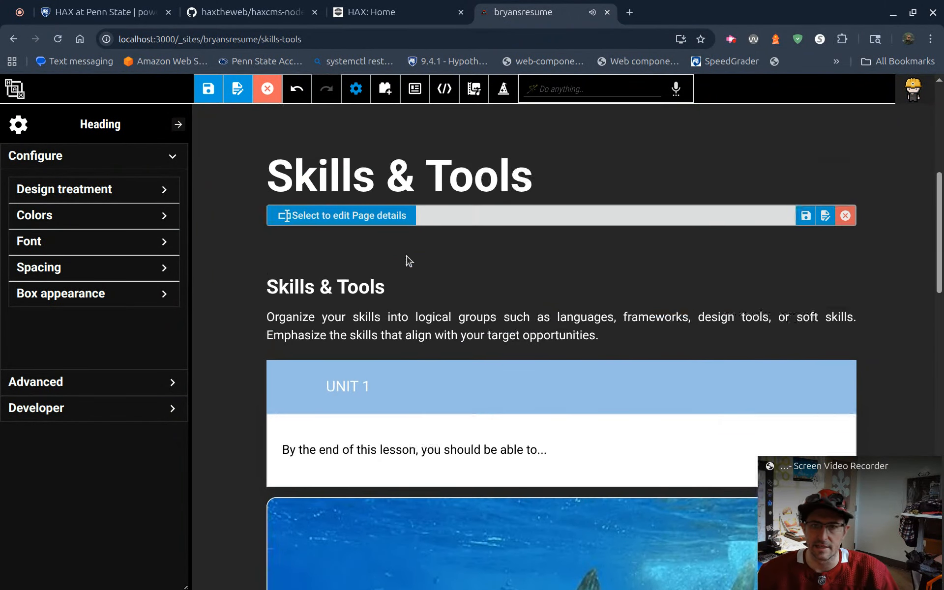
click(844, 215)
Step: Return to the site list, create a site named Online Course from the Online Course skeleton, and open it
click(18, 98)
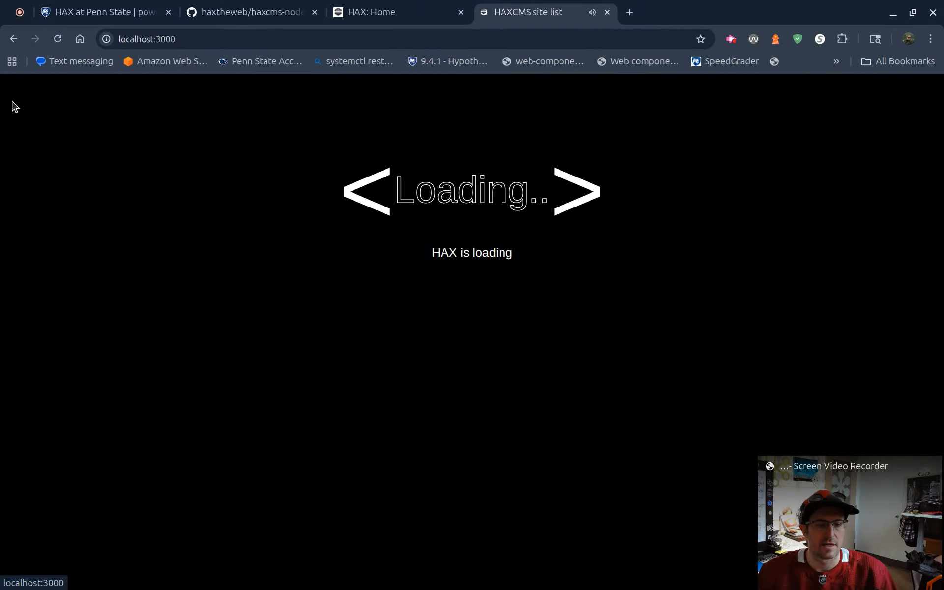
scroll(302, 418, down, 5)
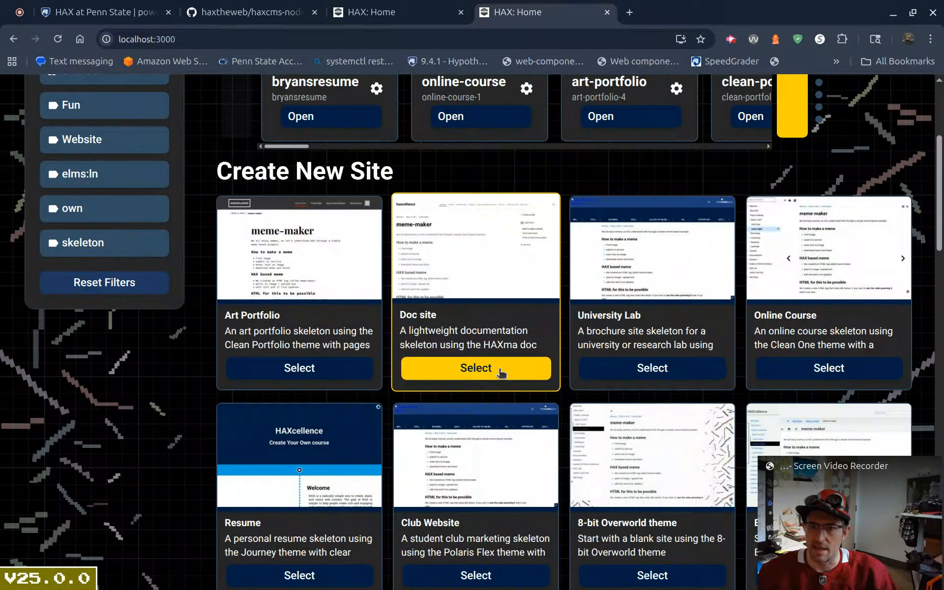
click(781, 373)
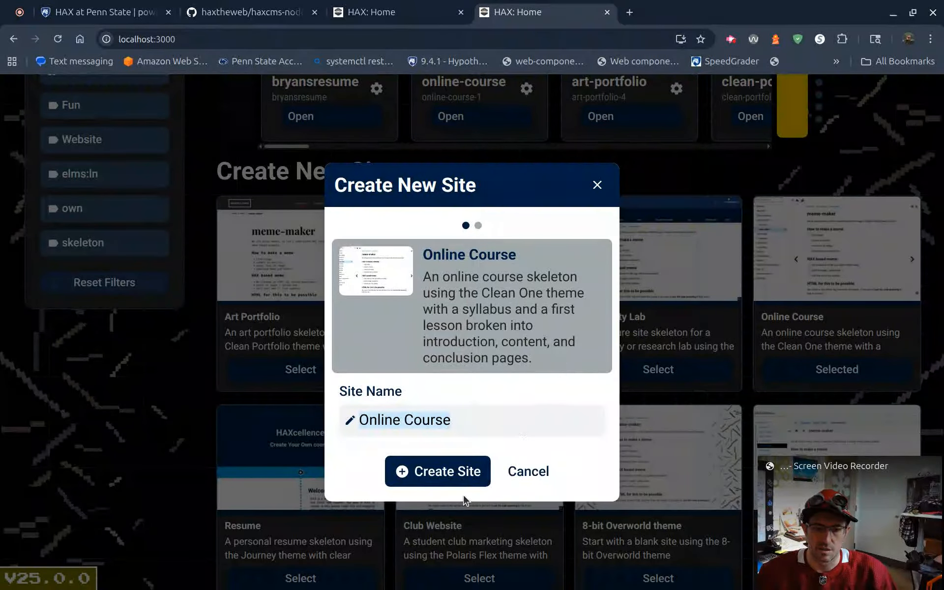
click(439, 473)
click(547, 463)
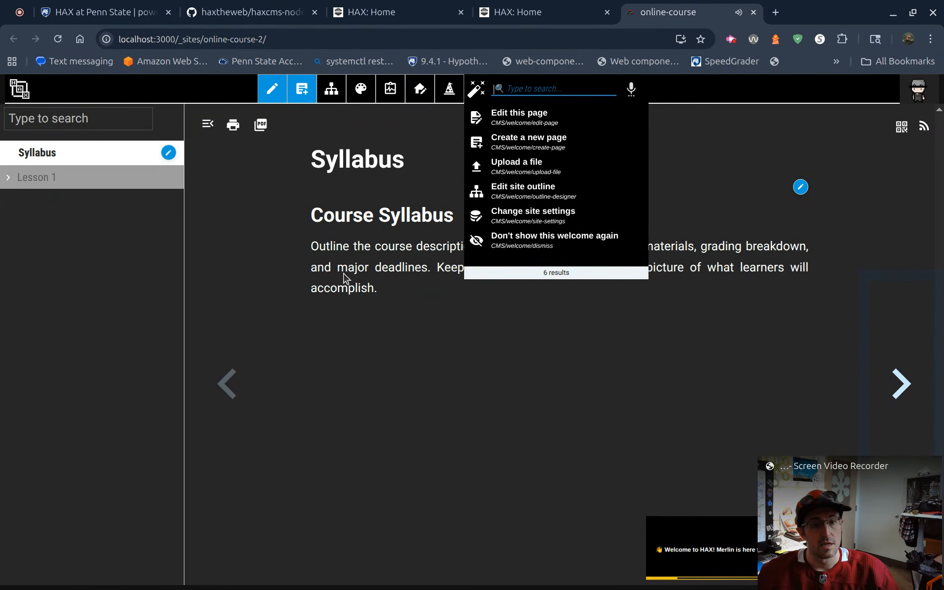
Step: Expand Lesson 1 and browse its Introduction, Content and Conclusion pages
drag(343, 270, 339, 270)
click(10, 178)
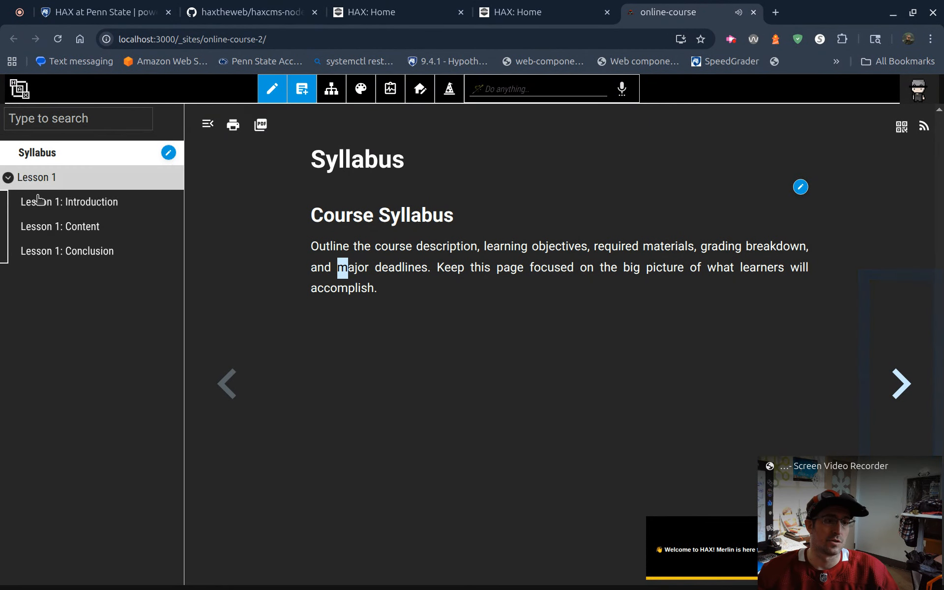
click(39, 200)
click(48, 227)
click(51, 253)
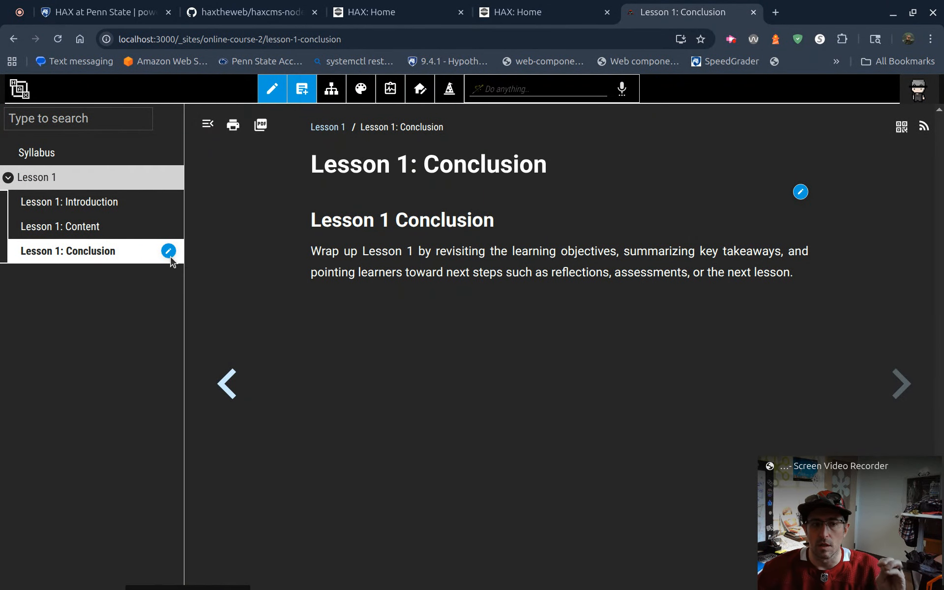
Step: Open the site outline and duplicate Lesson 1 together with its child pages
click(169, 253)
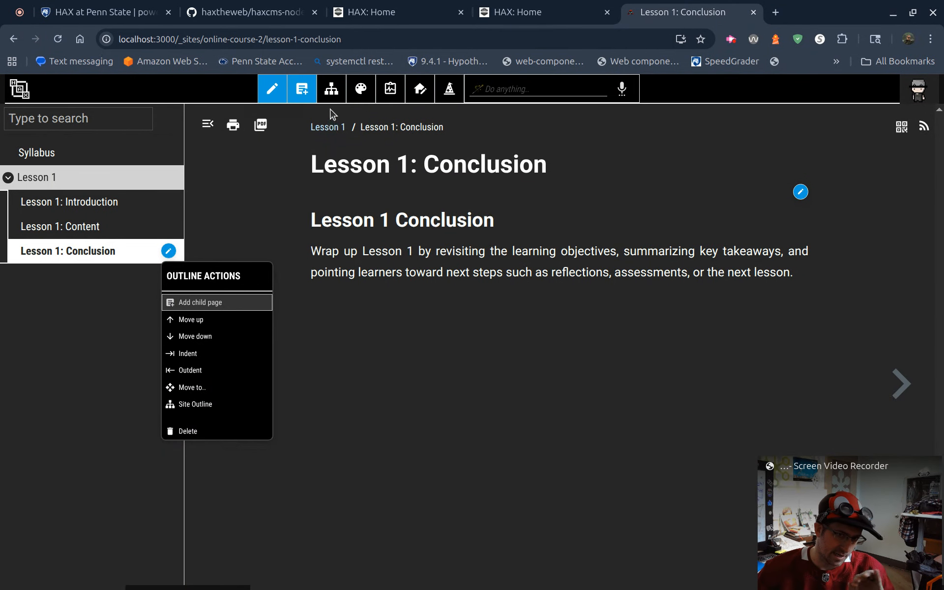
click(228, 402)
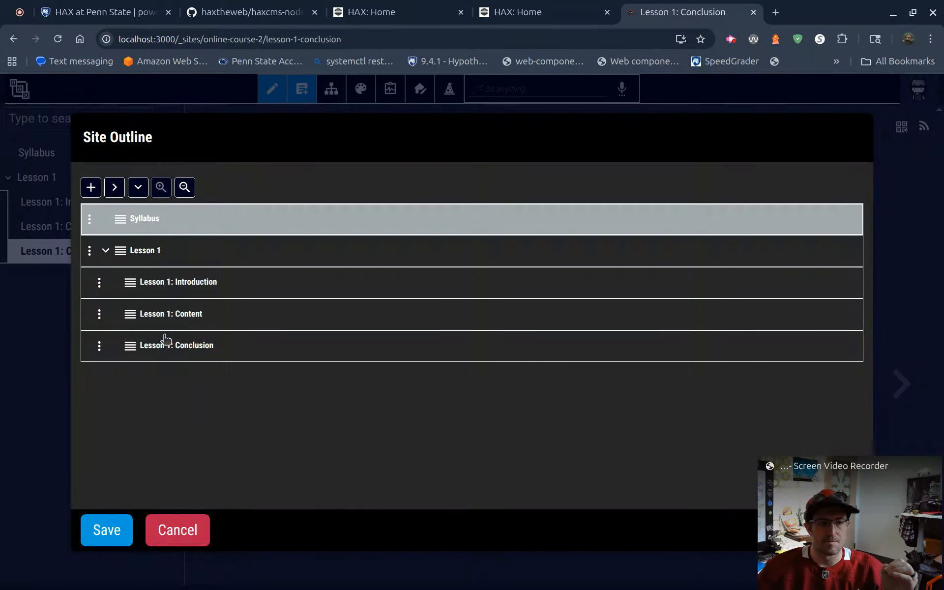
click(89, 254)
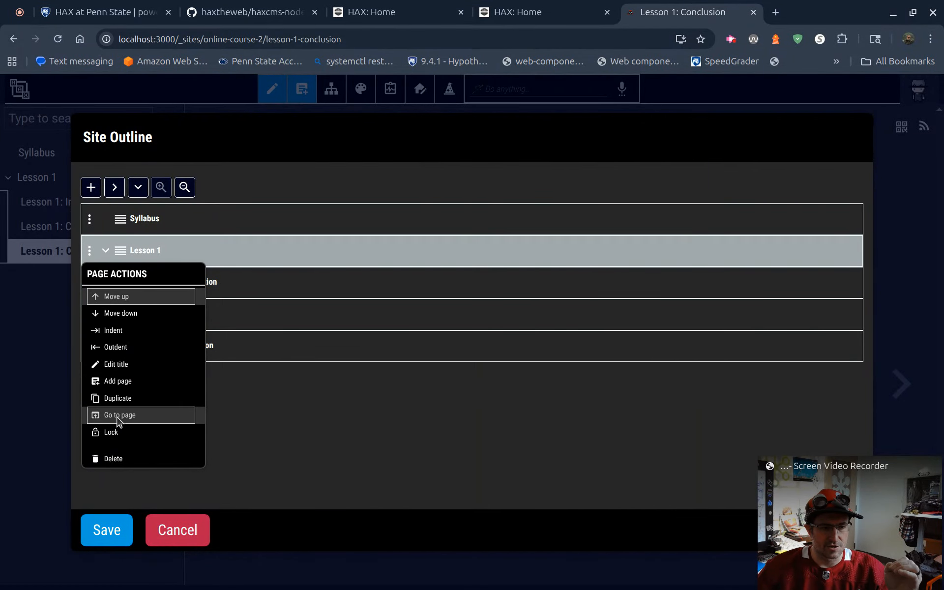
click(118, 399)
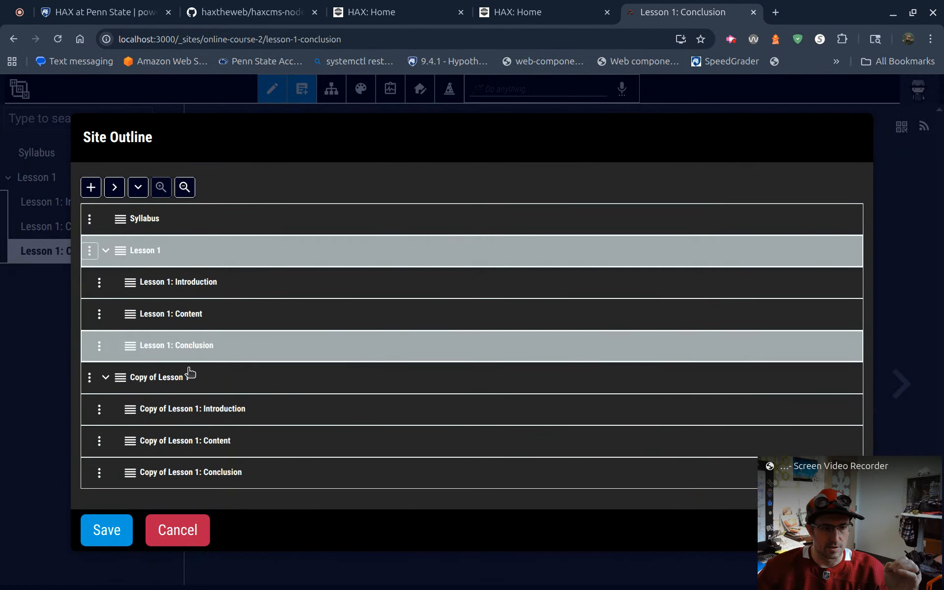
Step: Rename the duplicated lesson as Lesson 2 in the site outline
double_click(178, 378)
text(Lesson 2)
key(Return)
Step: Rename the copied Introduction page under Lesson 2 as Intro
key(Tab)
key(Tab)
key(Tab)
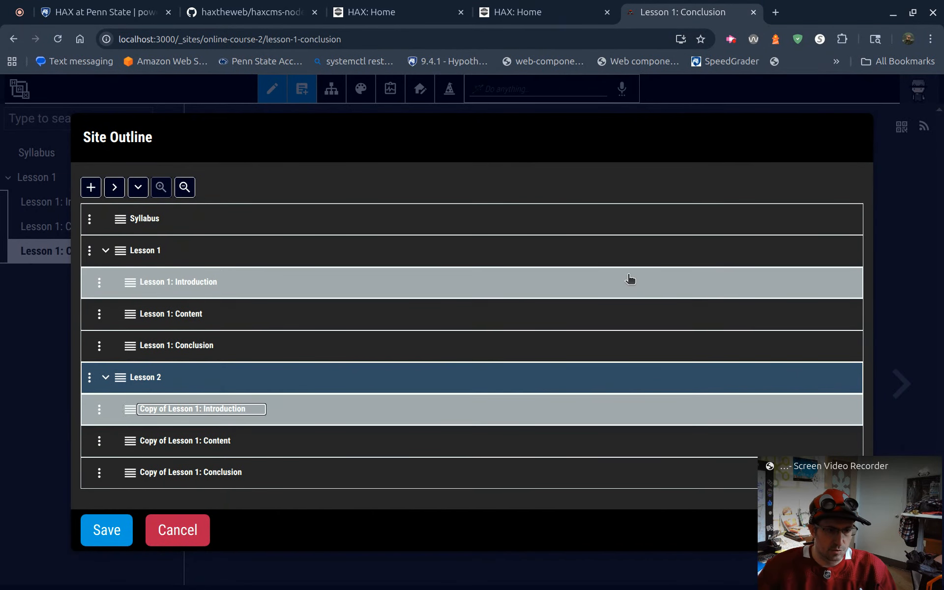
text(INtro)
key(BackSpace)
key(BackSpace)
key(BackSpace)
key(BackSpace)
key(Return)
Step: Rename the copied Content page under Lesson 2 as "What is HAX?"
key(Tab)
key(Tab)
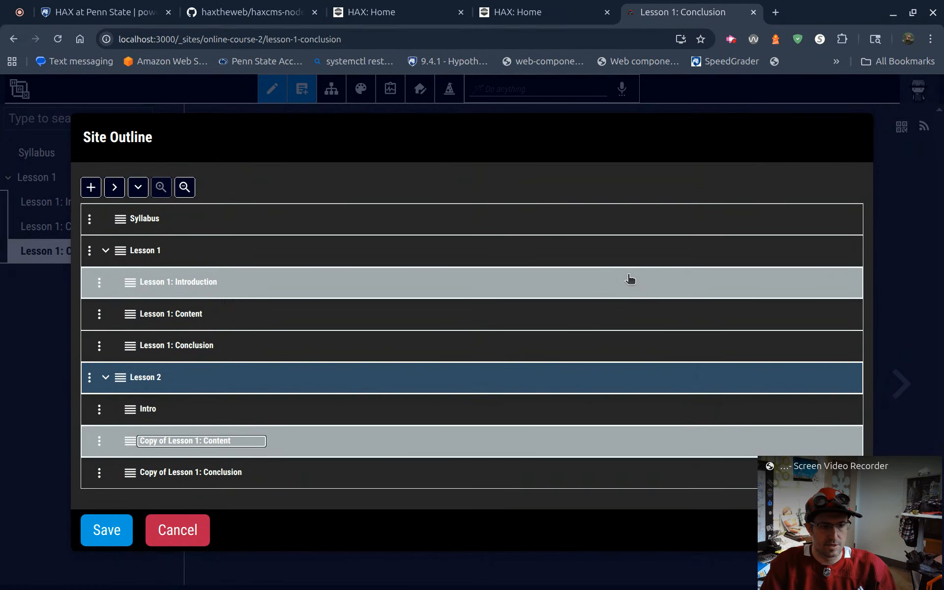
text(What is HAX?)
key(Return)
Step: Rename the copied Conclusion page under Lesson 2 as "In the end"
key(Tab)
key(Tab)
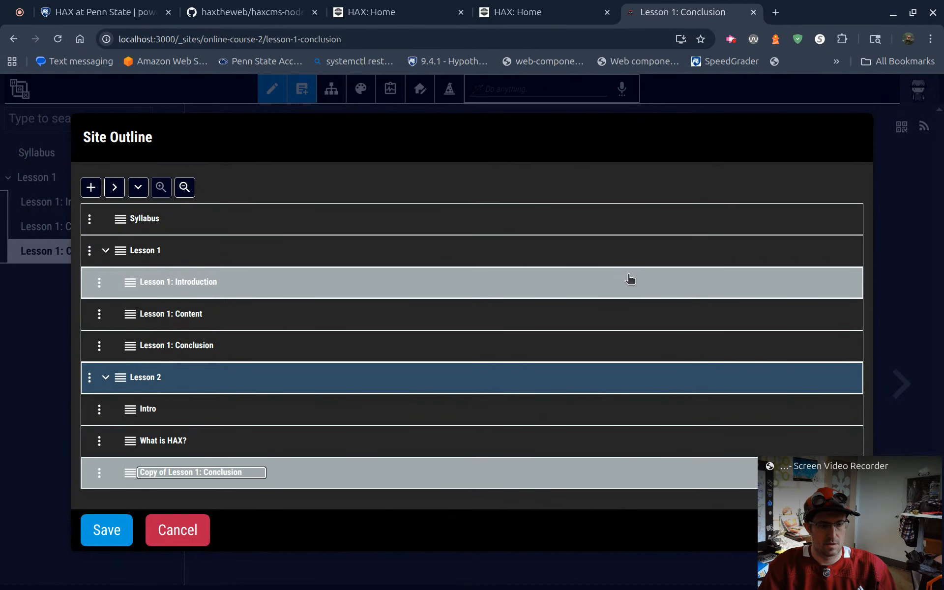
key(BackSpace)
text(In the end)
key(Return)
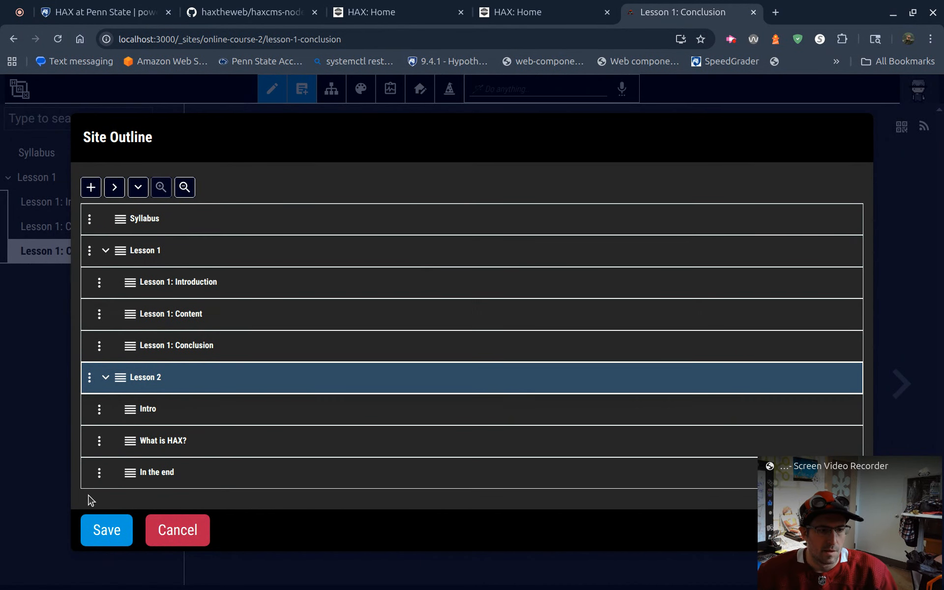
Step: Nest Lesson 1: Conclusion under Lesson 1: Introduction, return it to its original place, and save the site outline
drag(127, 337, 137, 305)
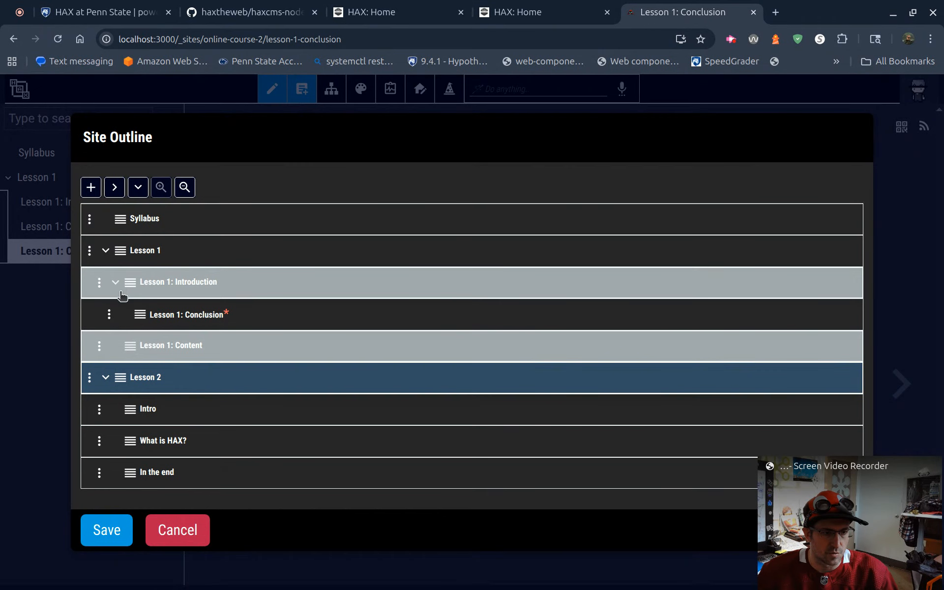
drag(137, 319, 91, 385)
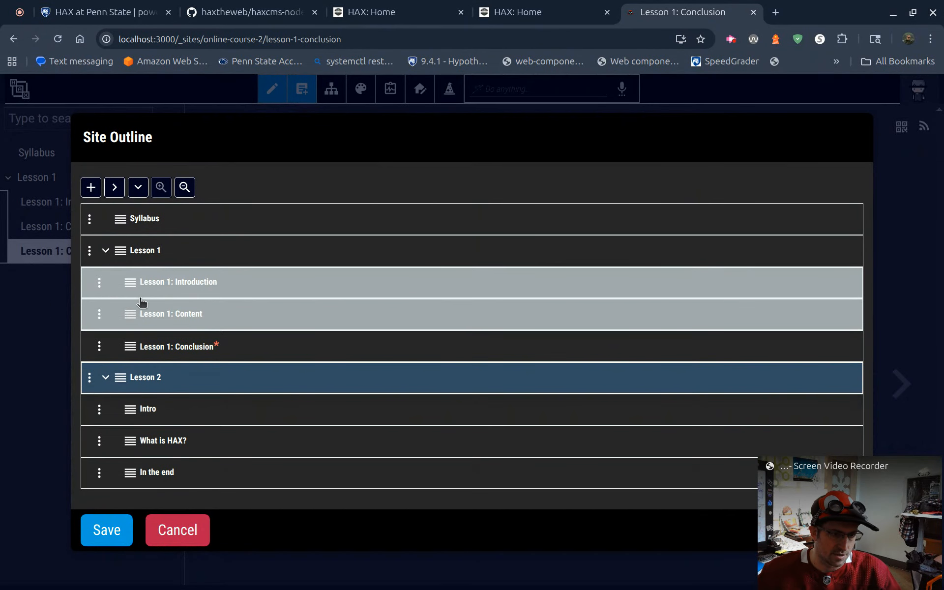
click(118, 534)
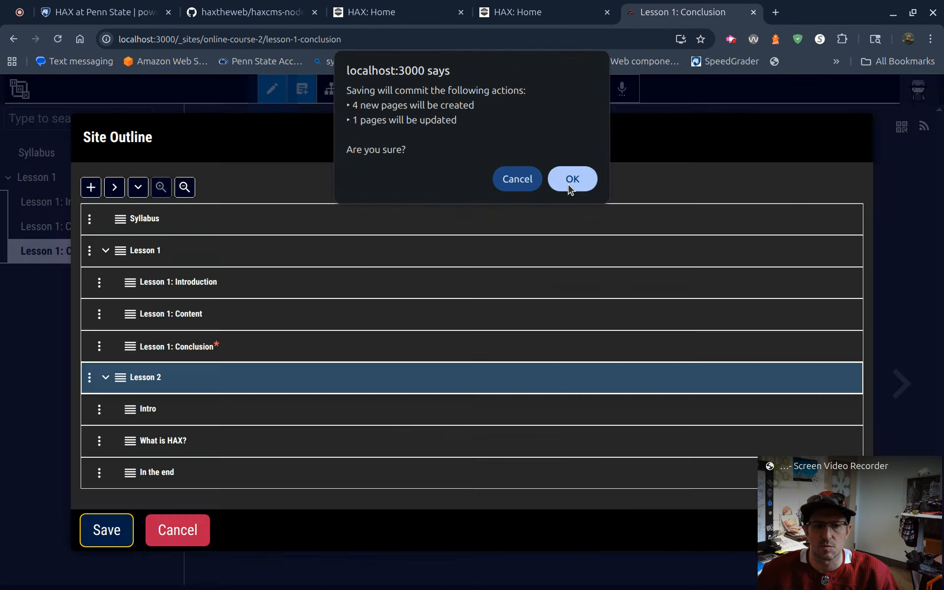
click(565, 179)
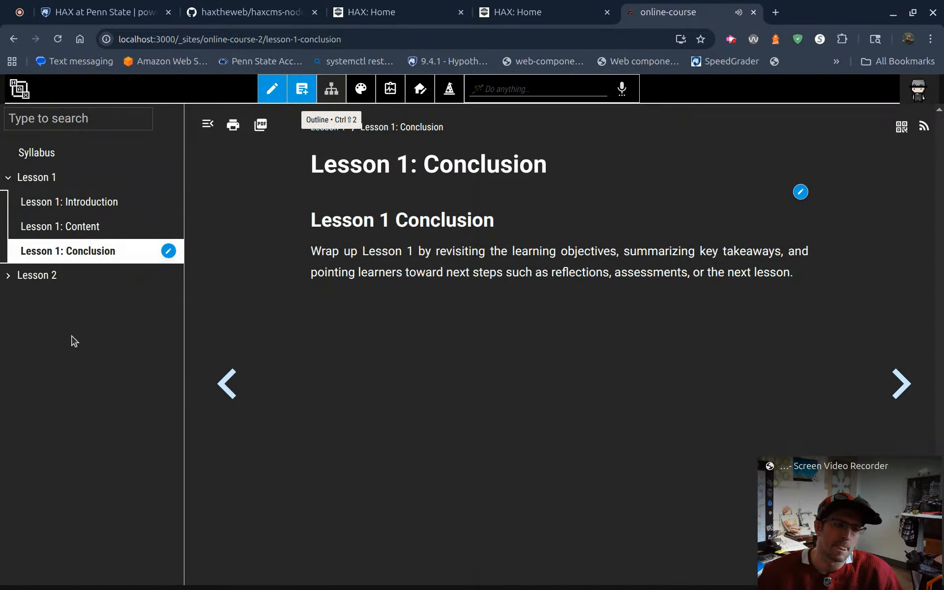
Step: Check the new "What is HAX?" page and the Lesson 1 Conclusion and Content pages, reloading the site
click(7, 275)
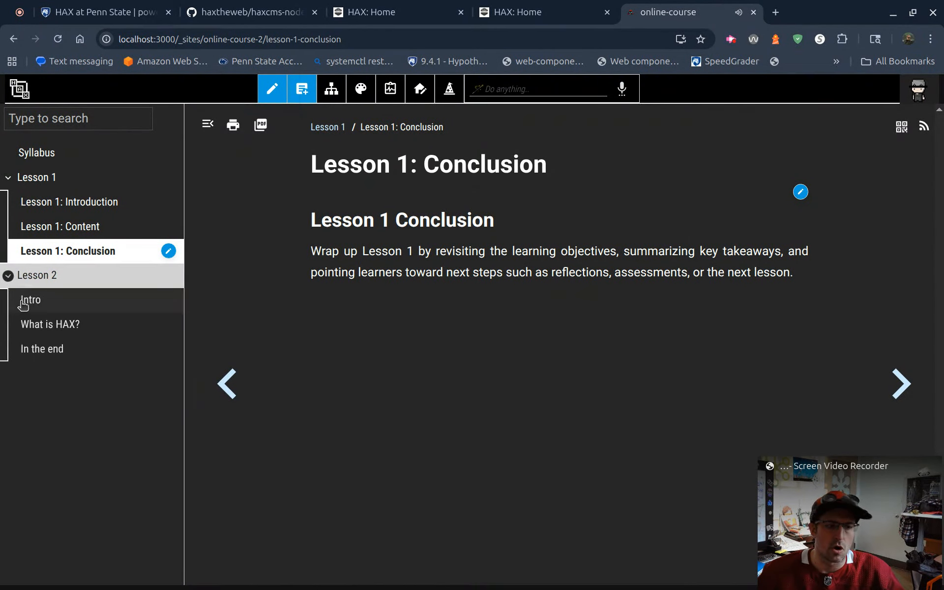
click(73, 324)
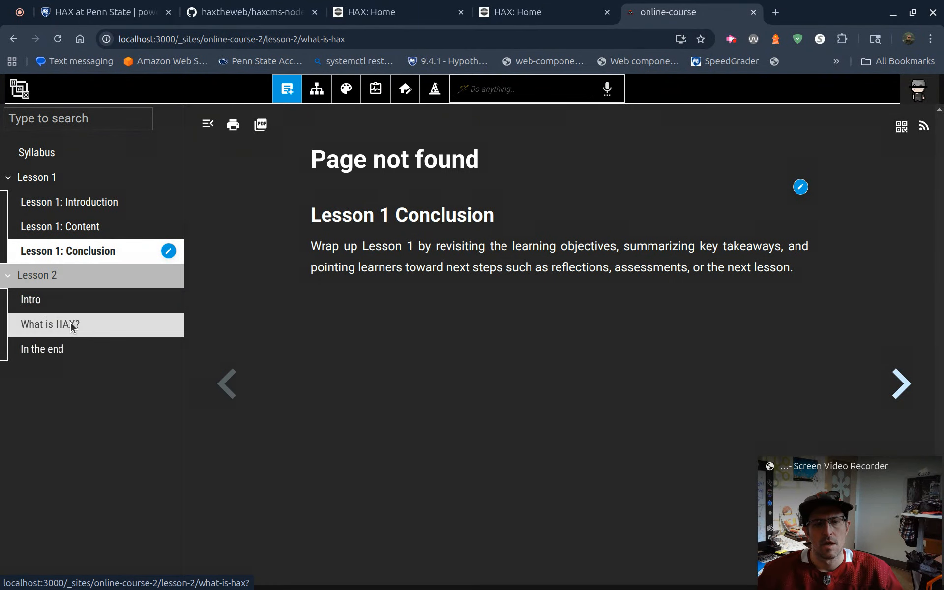
click(110, 278)
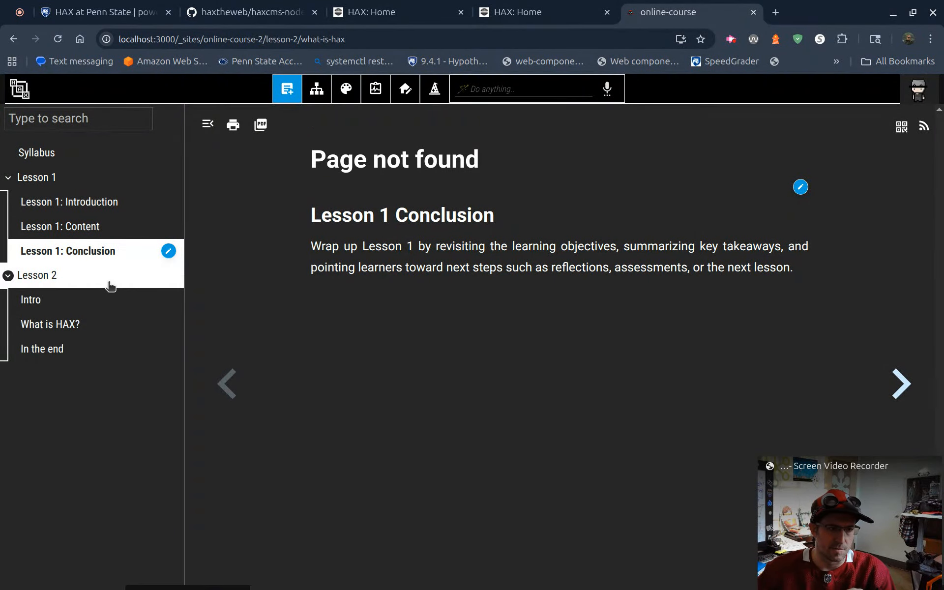
click(90, 255)
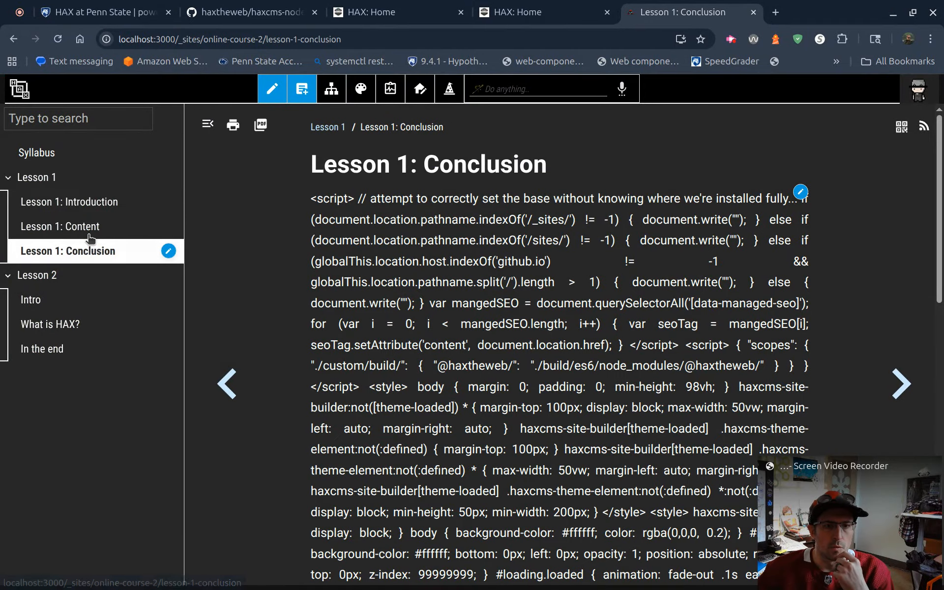
click(68, 226)
click(57, 39)
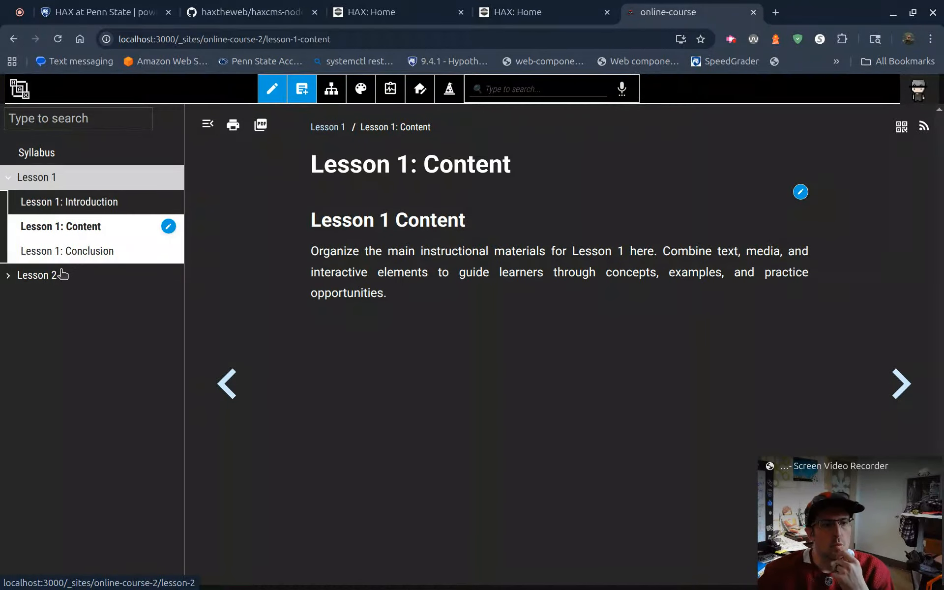
Step: Expand Lesson 2 and view its Intro and "What is HAX?" pages
click(53, 280)
click(74, 304)
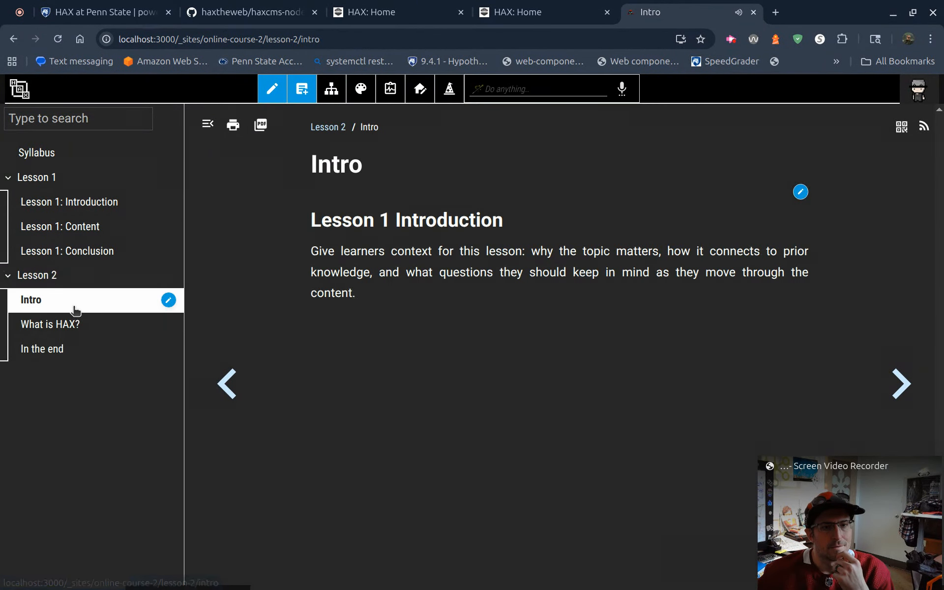
click(74, 323)
Step: Open and reload Lesson 1: Conclusion, and delete that page from the site with its outline actions
click(70, 251)
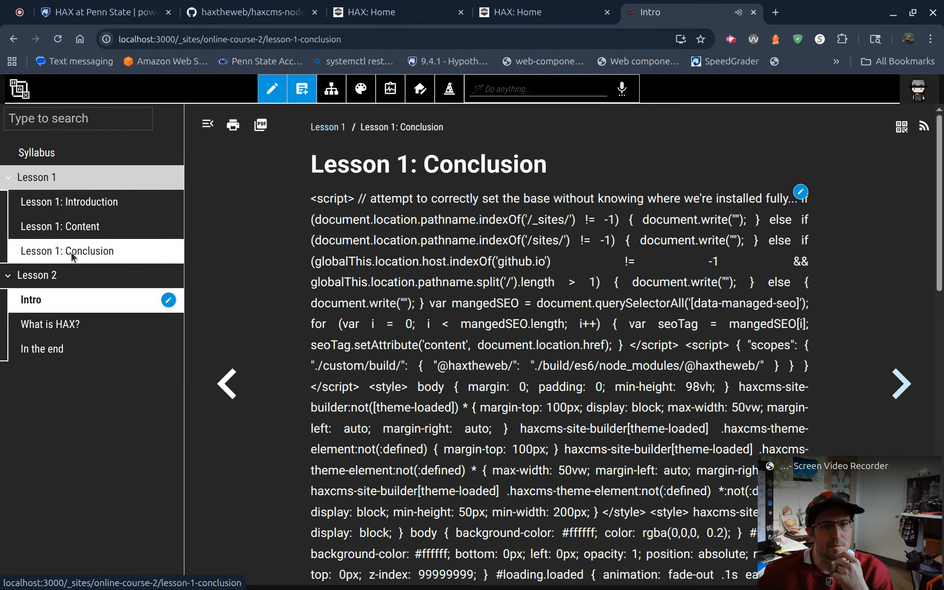
key(ctrl+r)
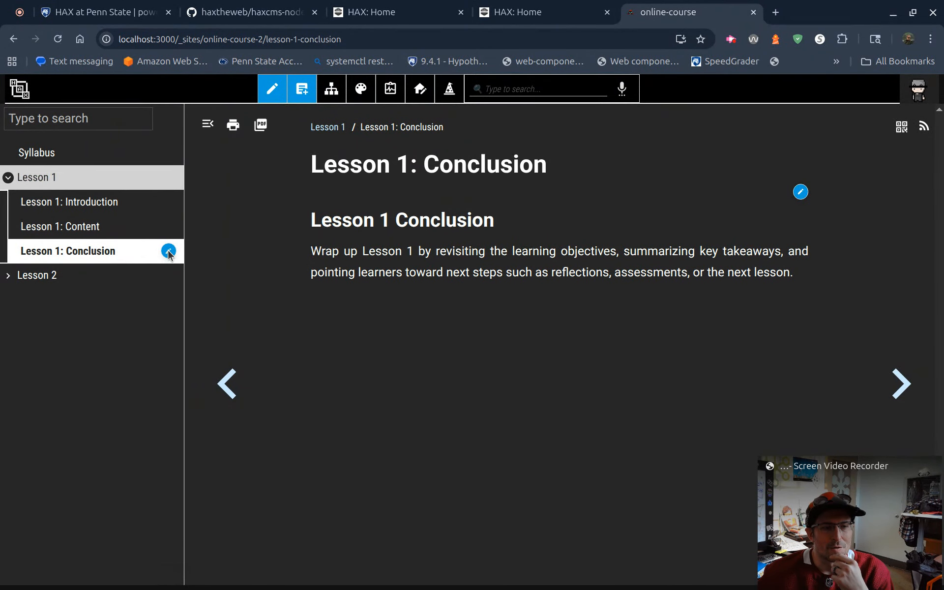
click(168, 252)
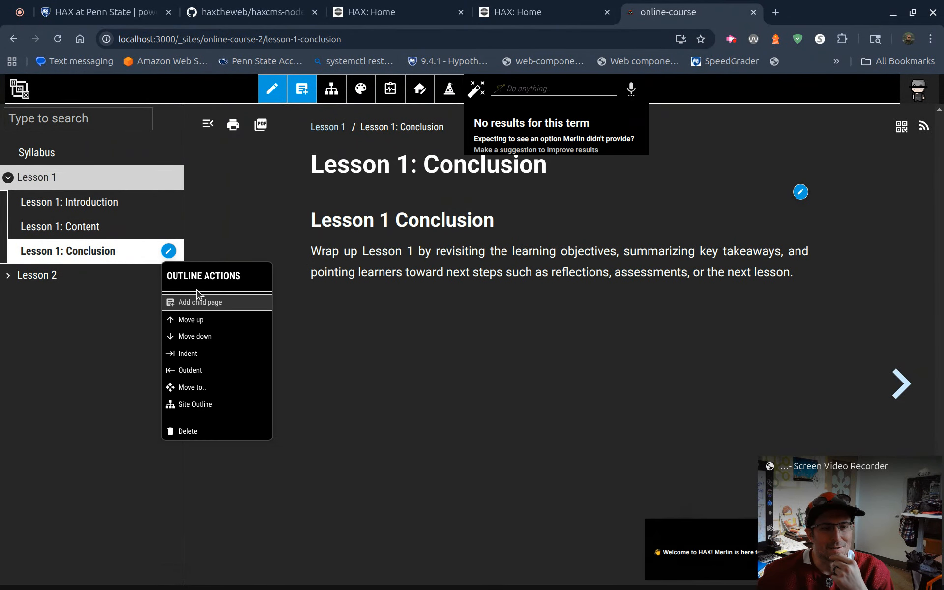
click(216, 431)
click(425, 398)
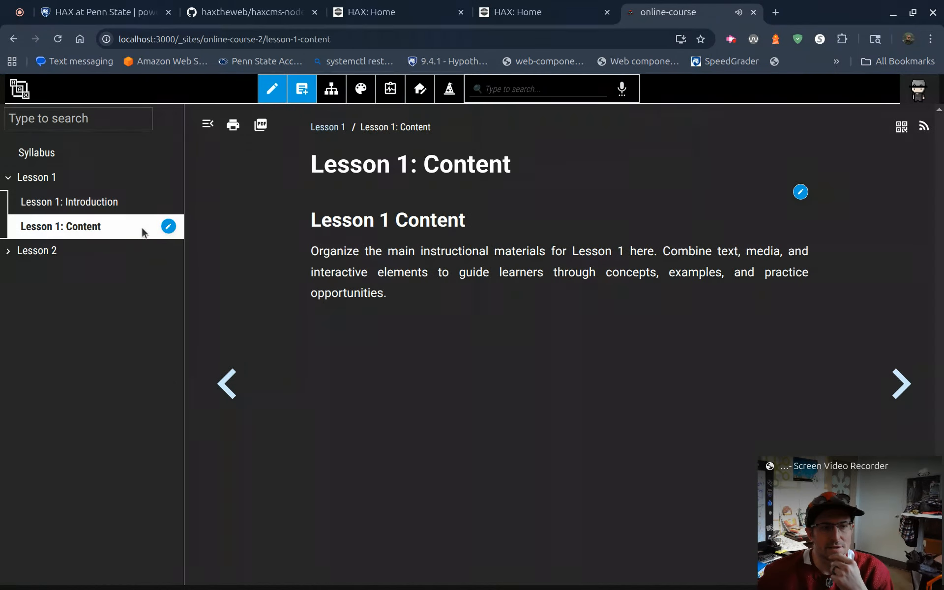
Step: Lock the Lesson 1: Content page, and unlock it again through its outline actions
click(799, 192)
click(830, 356)
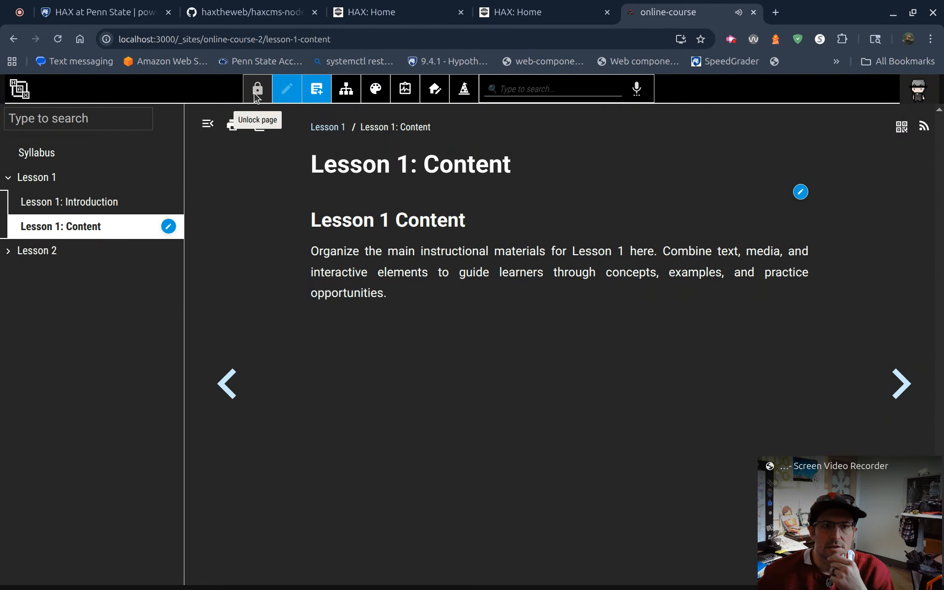
click(168, 228)
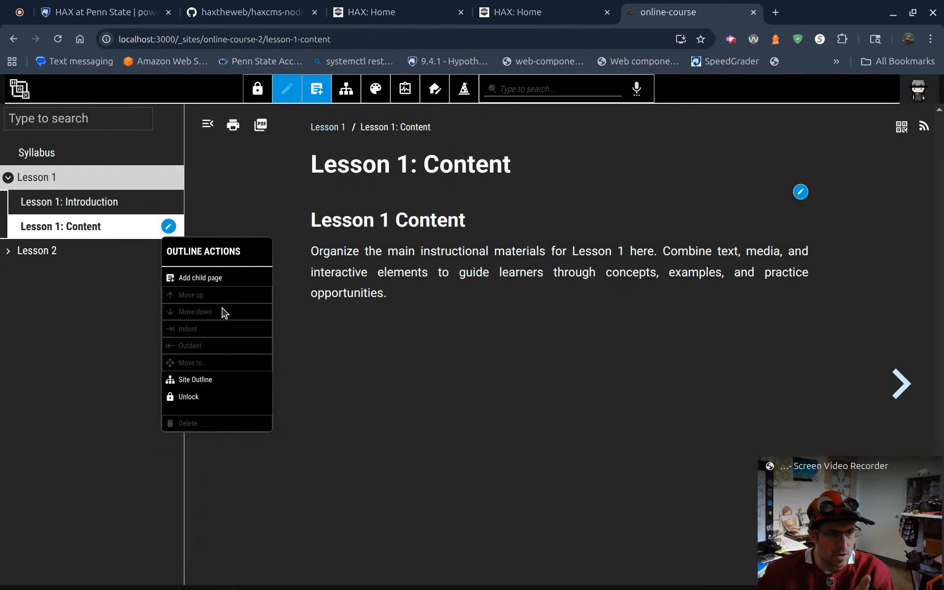
click(209, 396)
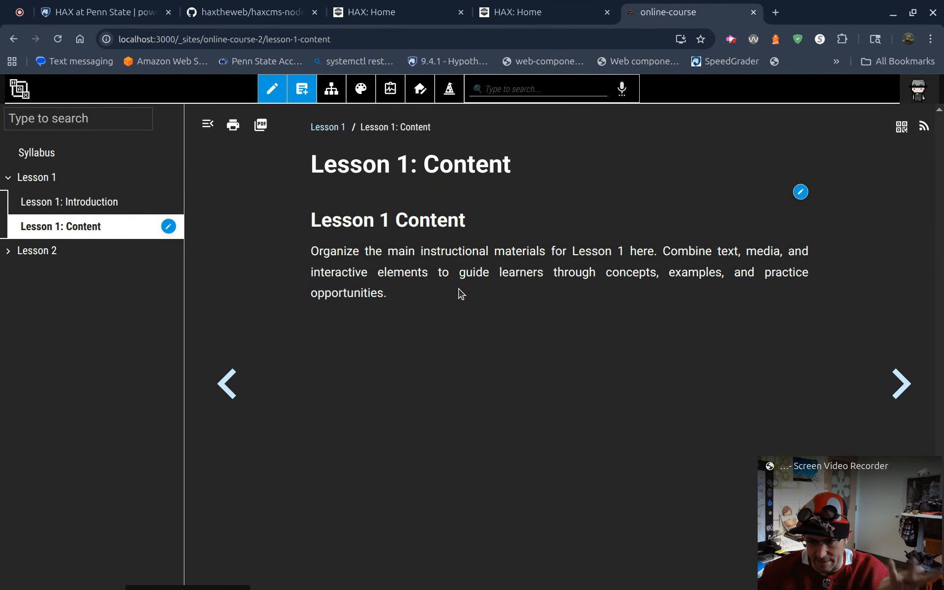
Step: Indent Lesson 1: Content beneath Lesson 1: Introduction, expand that branch, and outdent the page again
click(168, 227)
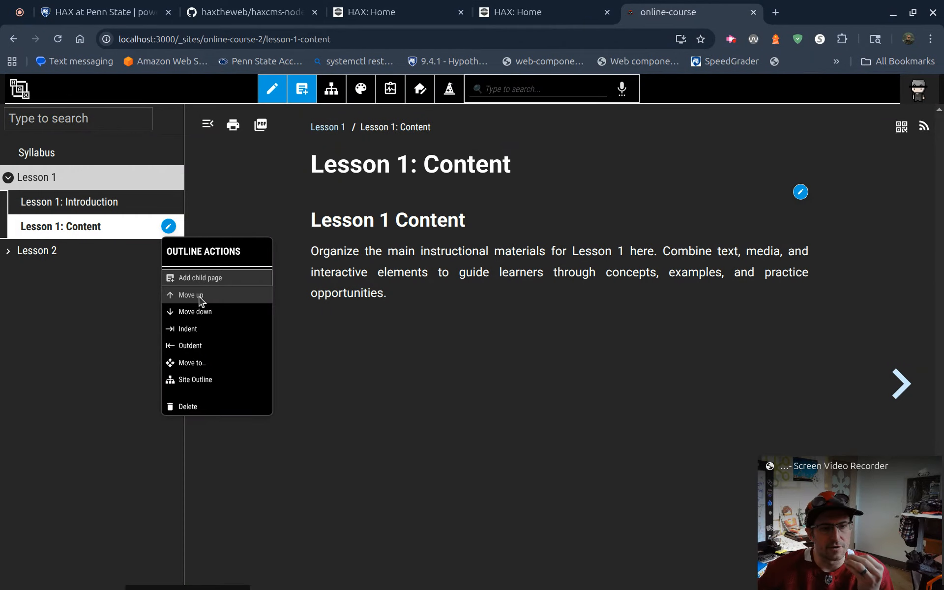
click(202, 333)
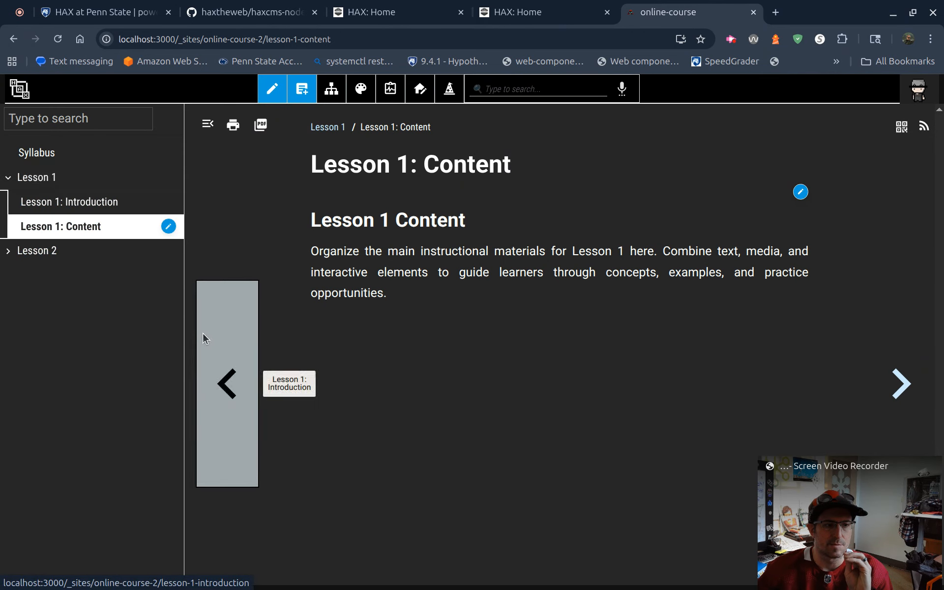
click(16, 203)
click(168, 227)
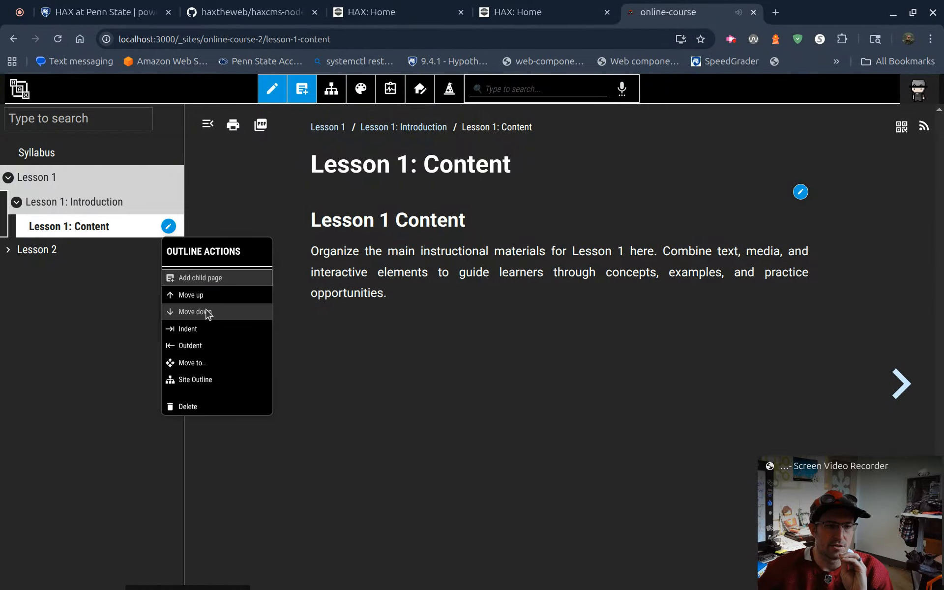
click(210, 347)
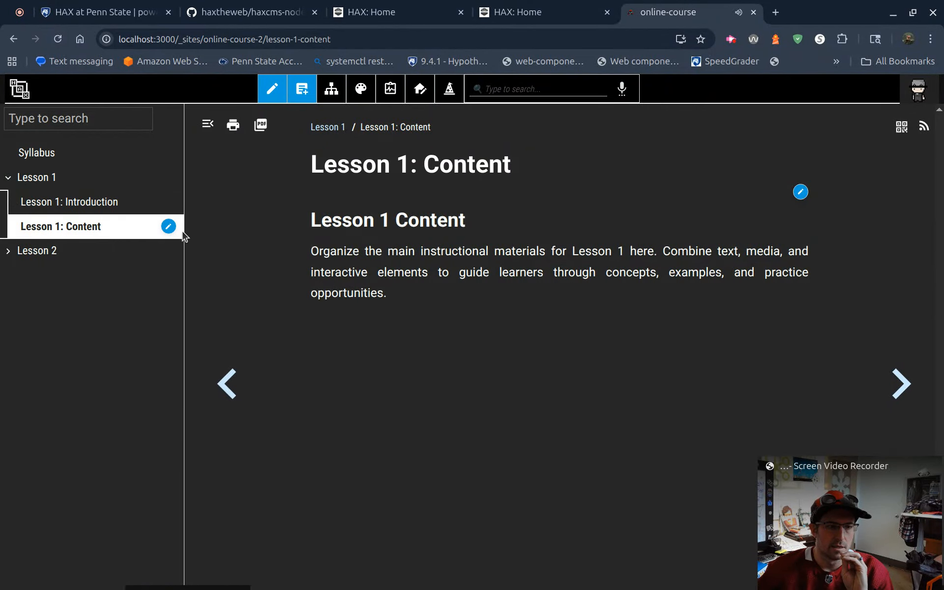
Step: Move Lesson 1: Content up above Lesson 1: Introduction, and move it back down
click(168, 227)
click(199, 300)
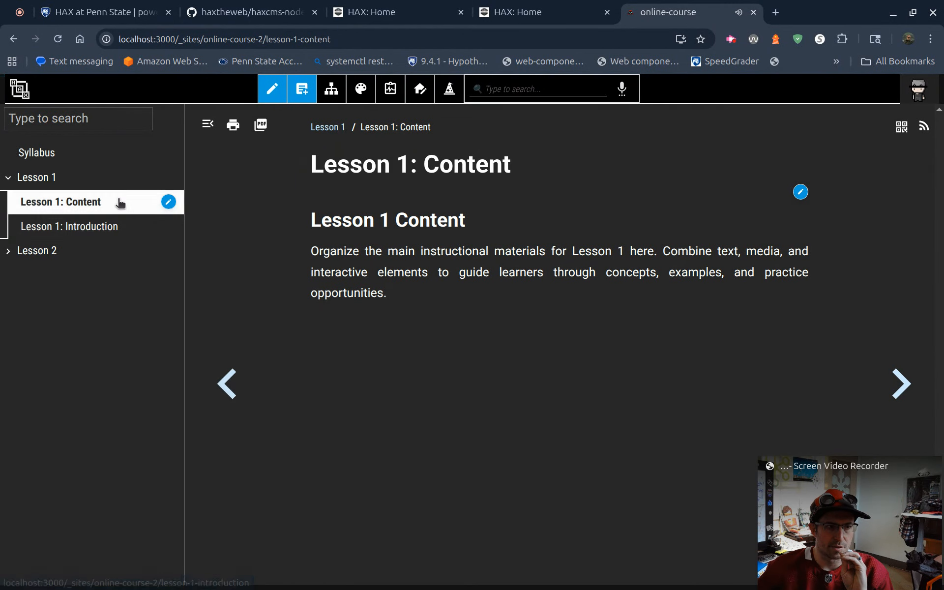
click(168, 201)
click(215, 292)
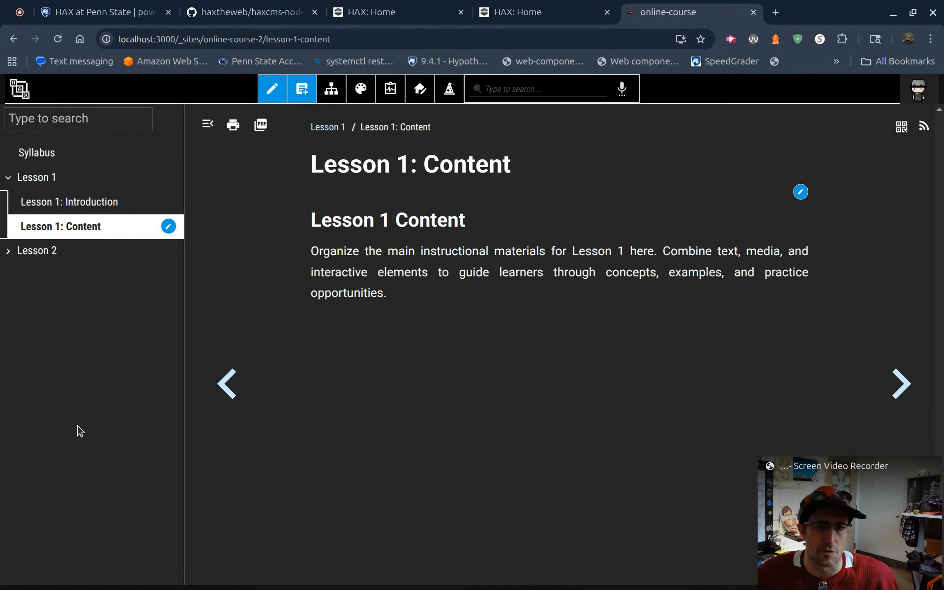
Step: Review the page structure in the site outline and close it without saving
click(331, 89)
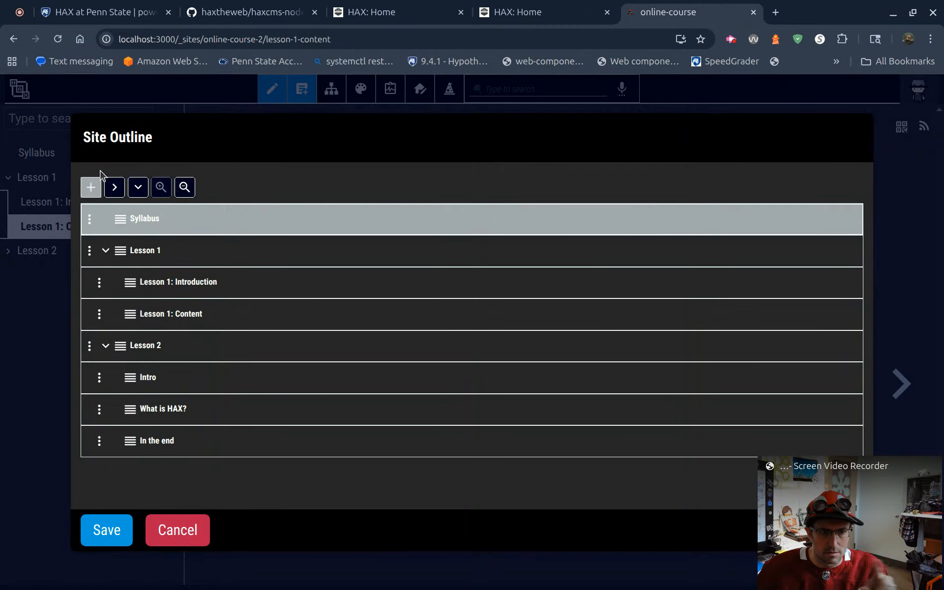
click(199, 536)
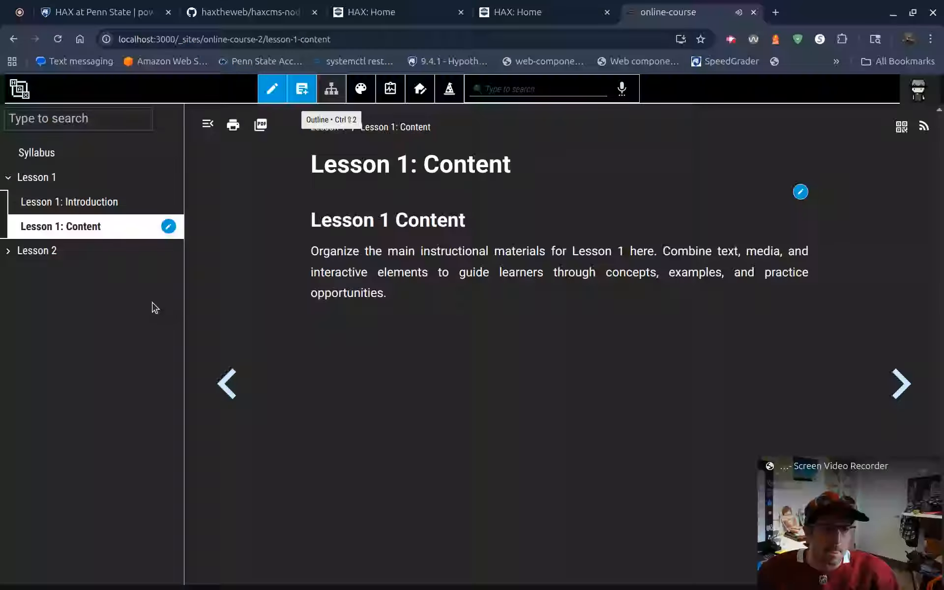
Step: Move the Lesson 1 page under Lesson 2's "In the end" page and expand the nested branches
click(111, 186)
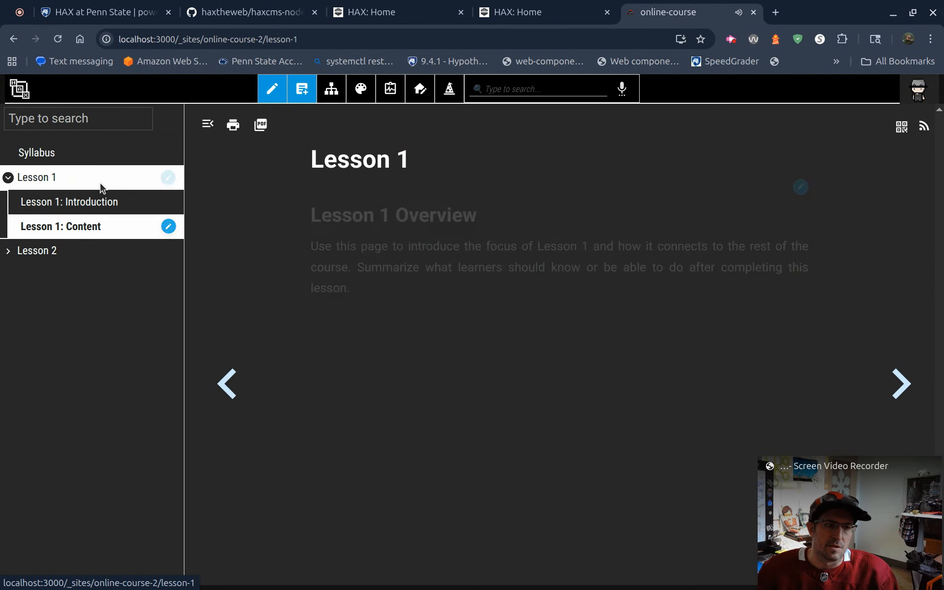
click(168, 177)
click(191, 313)
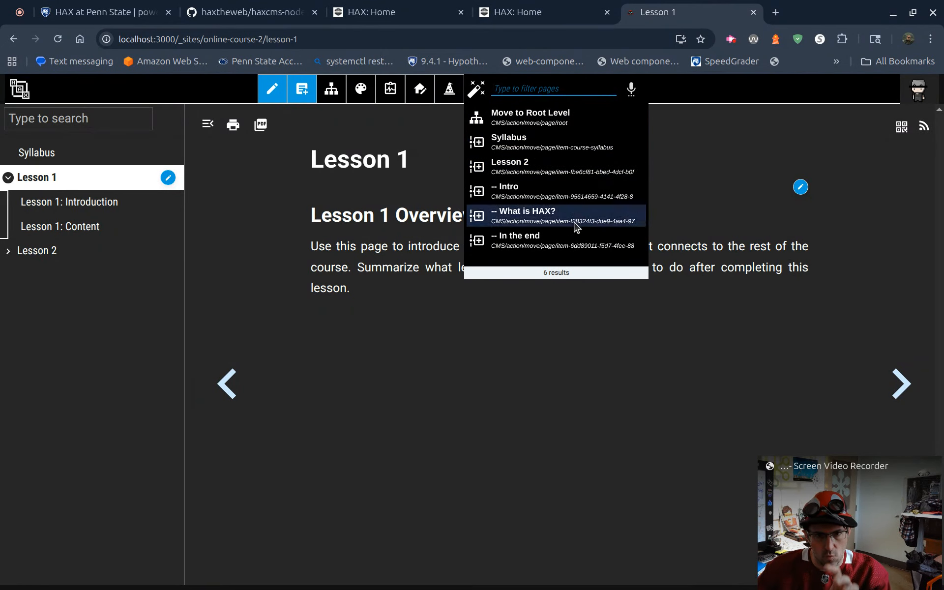
click(554, 247)
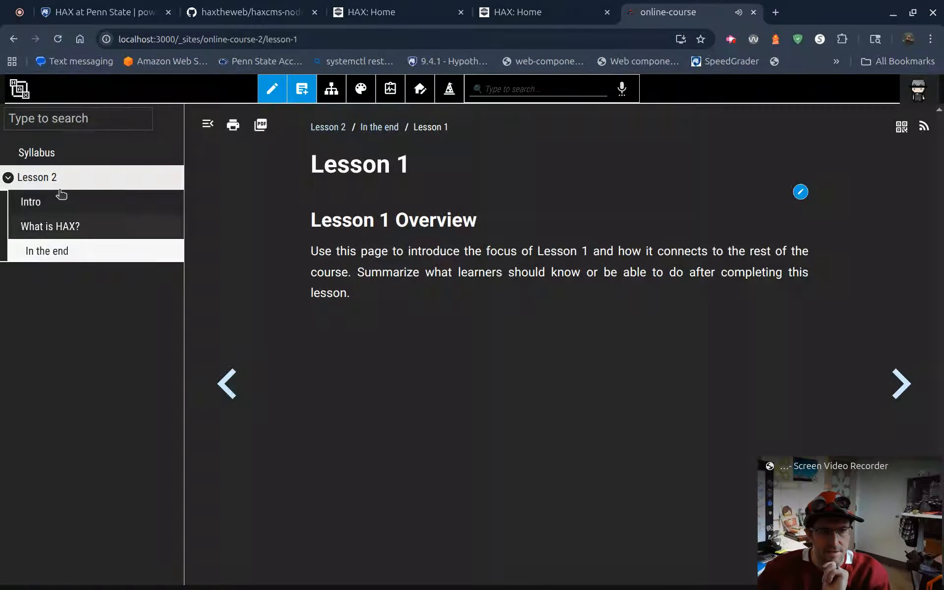
click(27, 259)
click(25, 280)
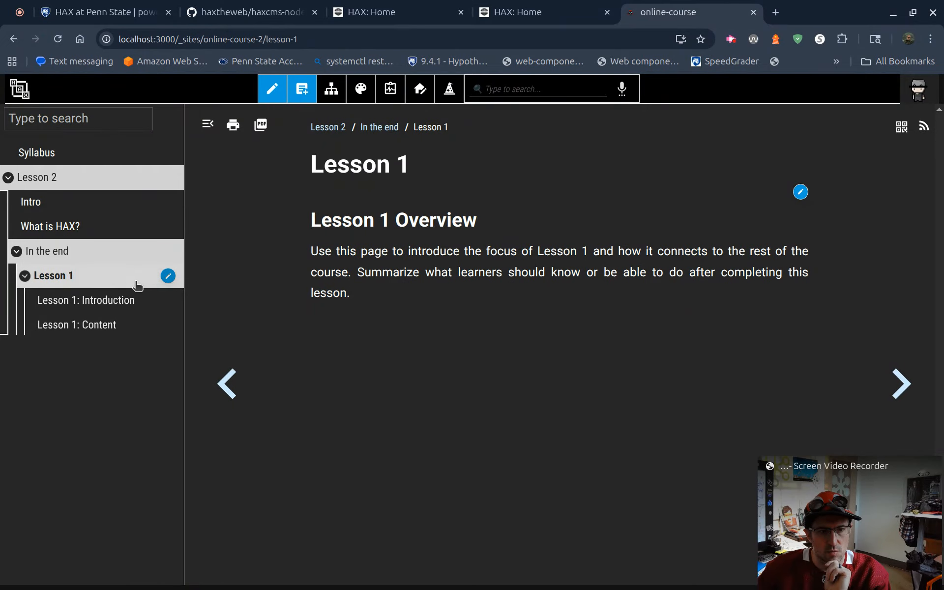
Step: Move the nested Lesson 1 page back to the root level of the site
click(168, 276)
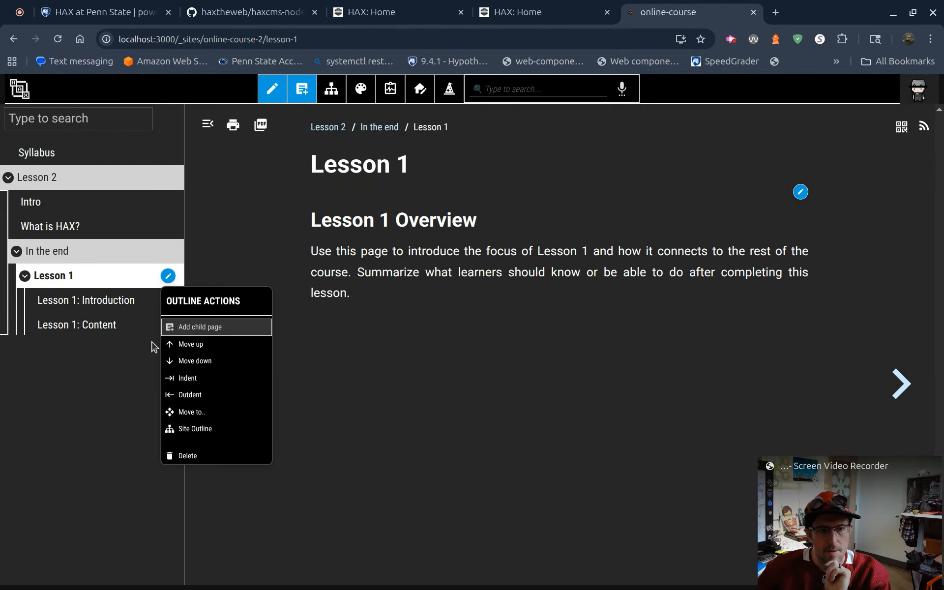
click(191, 412)
click(545, 118)
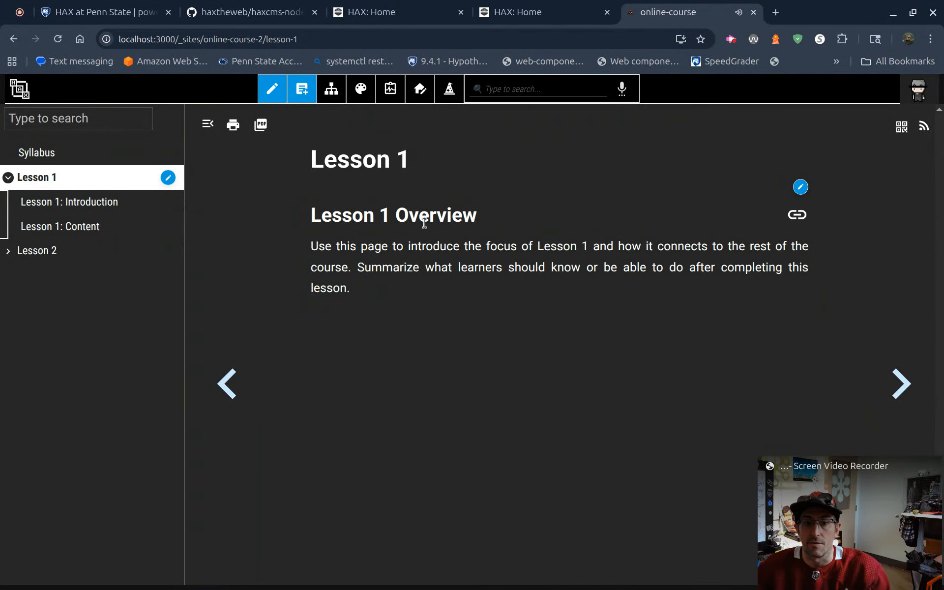
Step: Create a new page with the default title, enter the paragraph "gfgdgdgdgd", save it, and reload the site
click(302, 90)
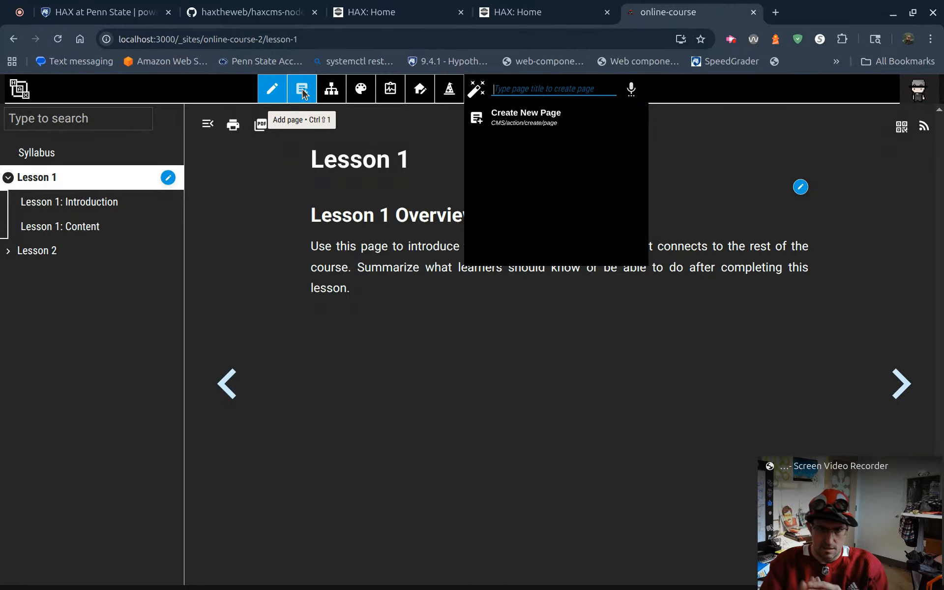
key(Return)
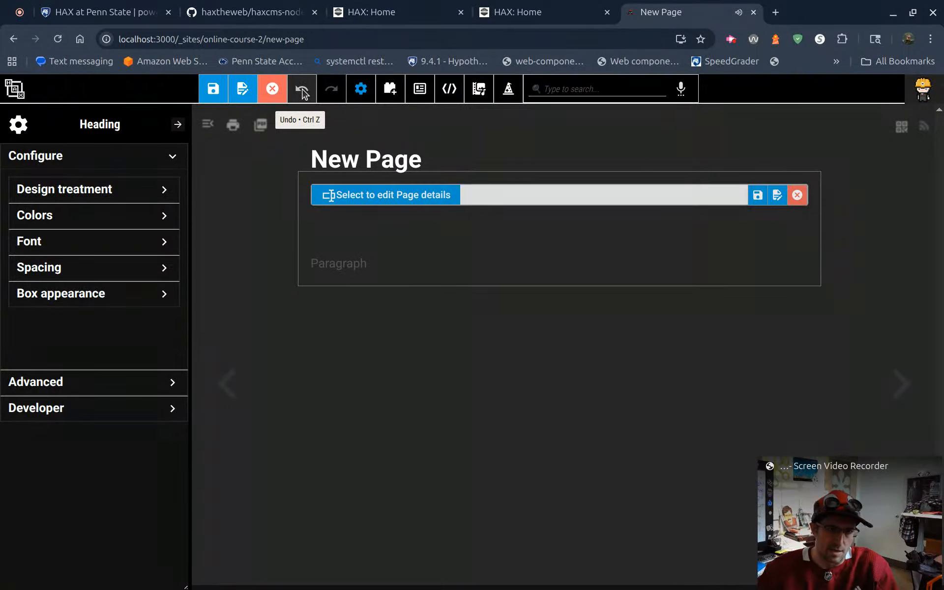
click(354, 259)
text(gfgdgdgdgd)
click(212, 89)
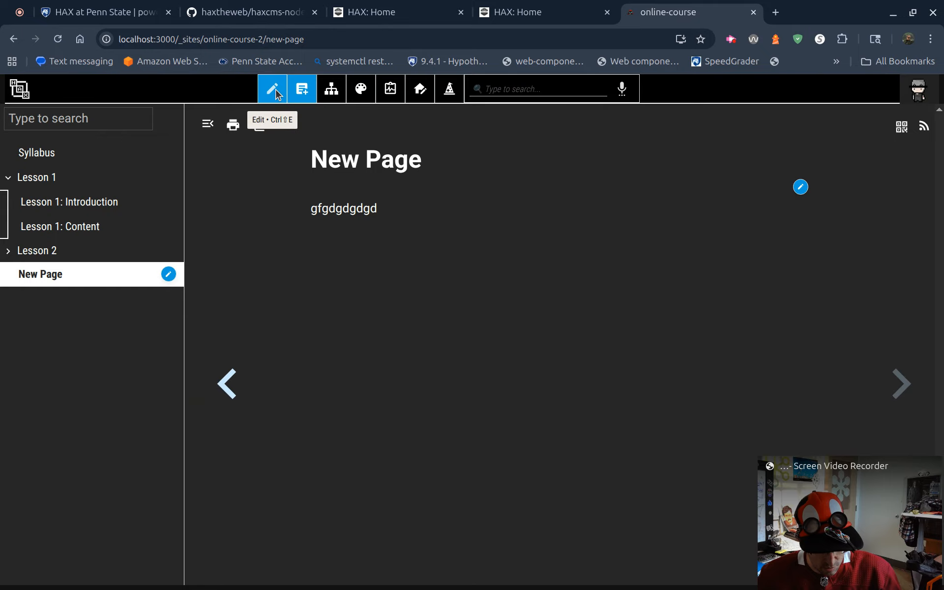
key(ctrl+r)
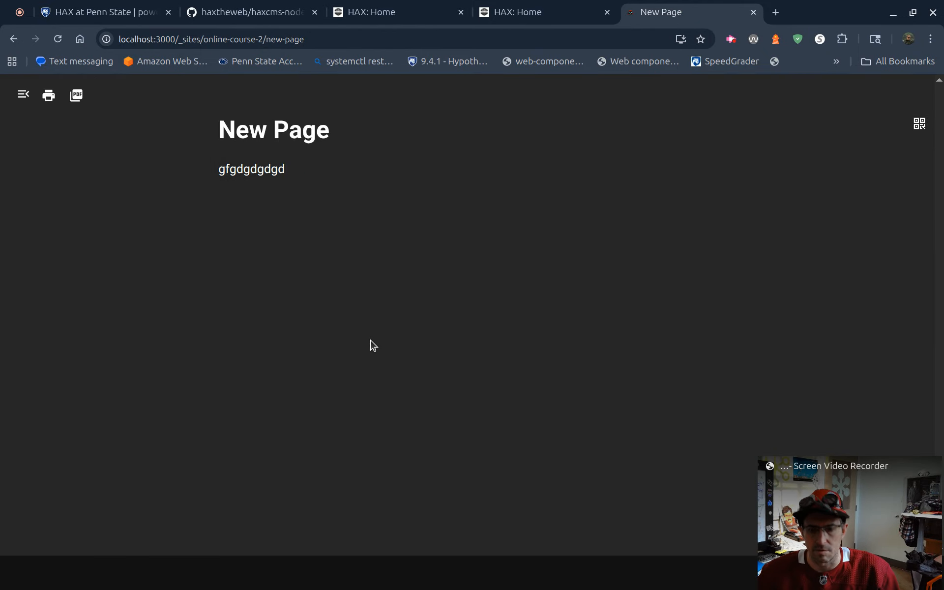
Step: Put the New Page into edit mode and save it without changing its content
click(386, 272)
key(ctrl+e)
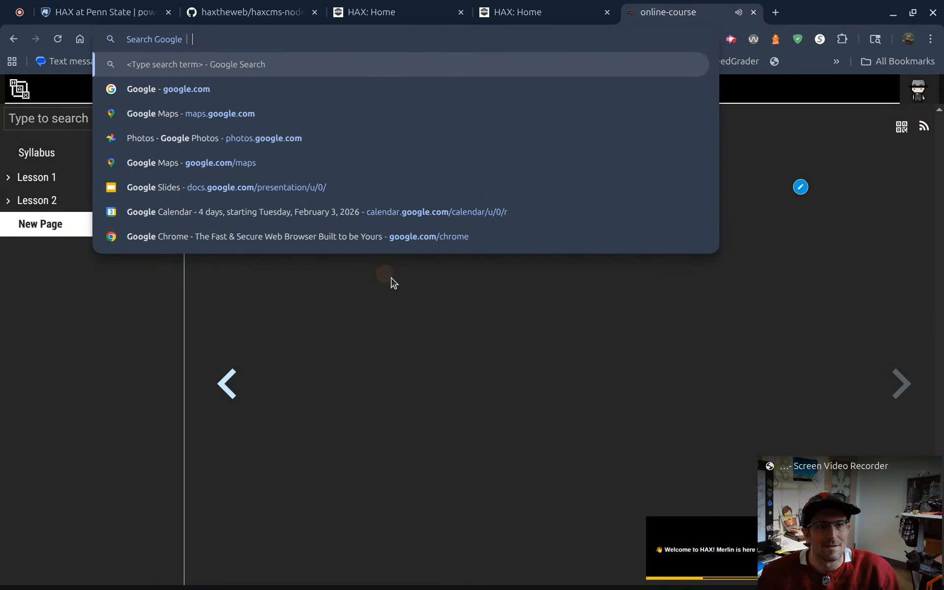
click(394, 282)
key(ctrl+shift+e)
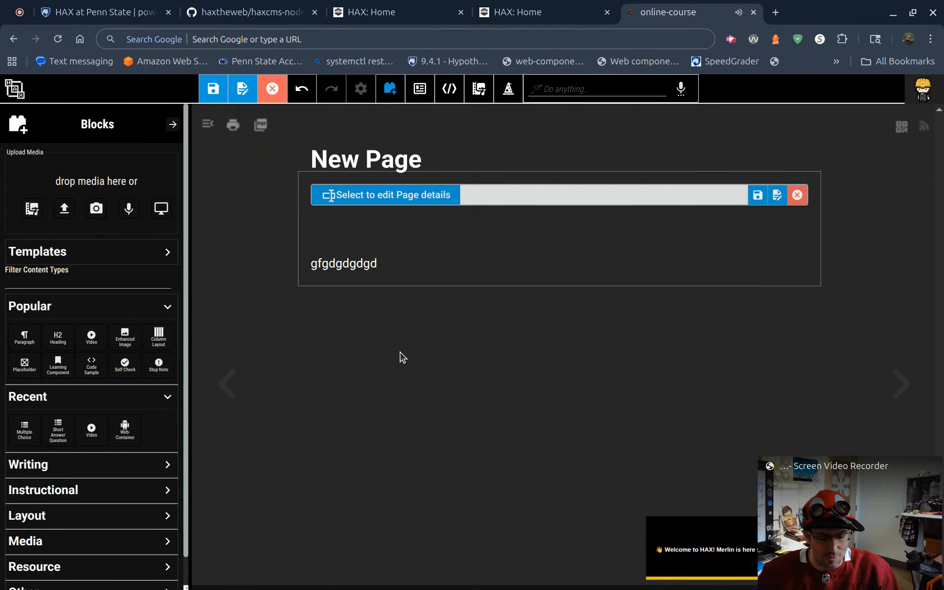
key(ctrl+shift+s)
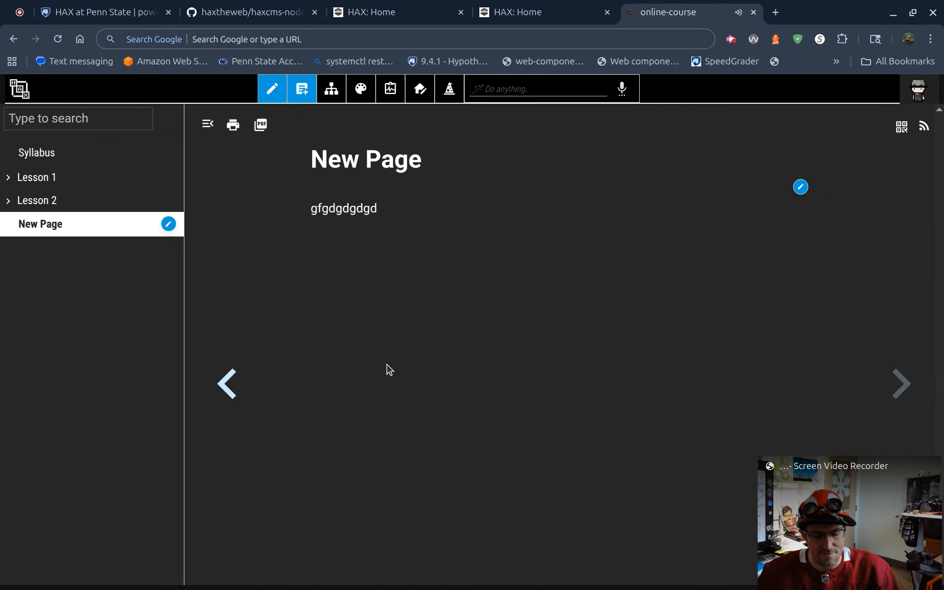
Step: Duplicate the current New Page as a page titled "making new content"
click(302, 91)
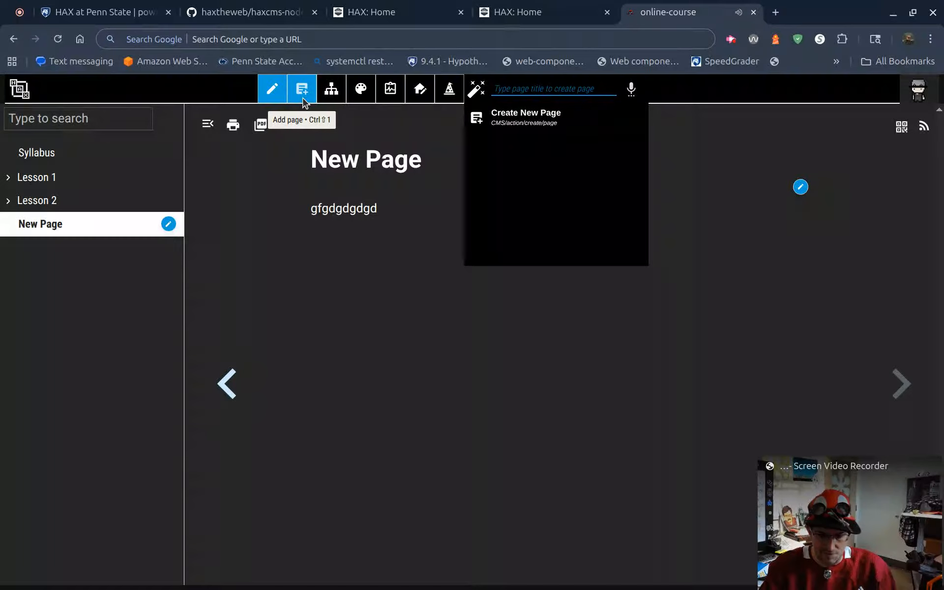
text(making ne)
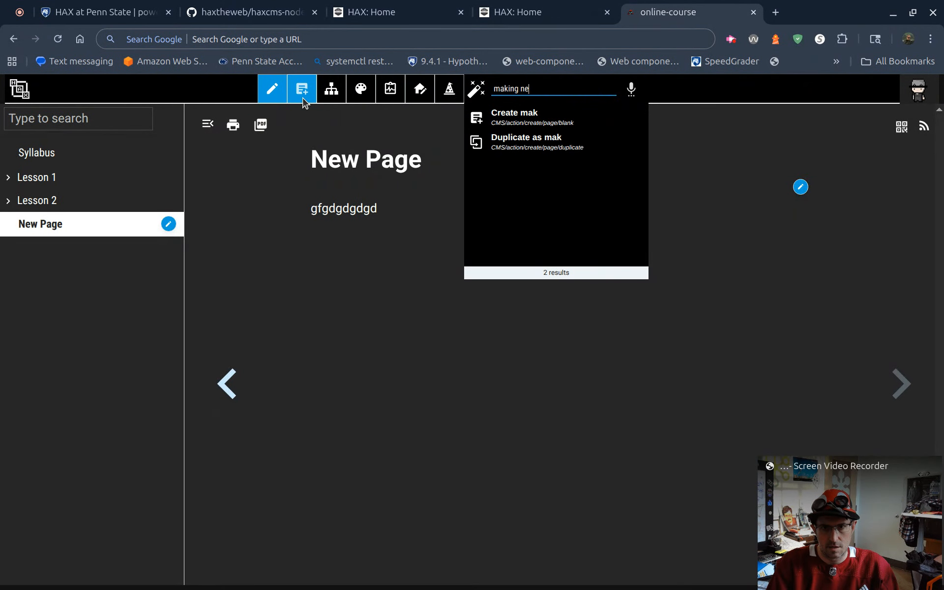
text(w content)
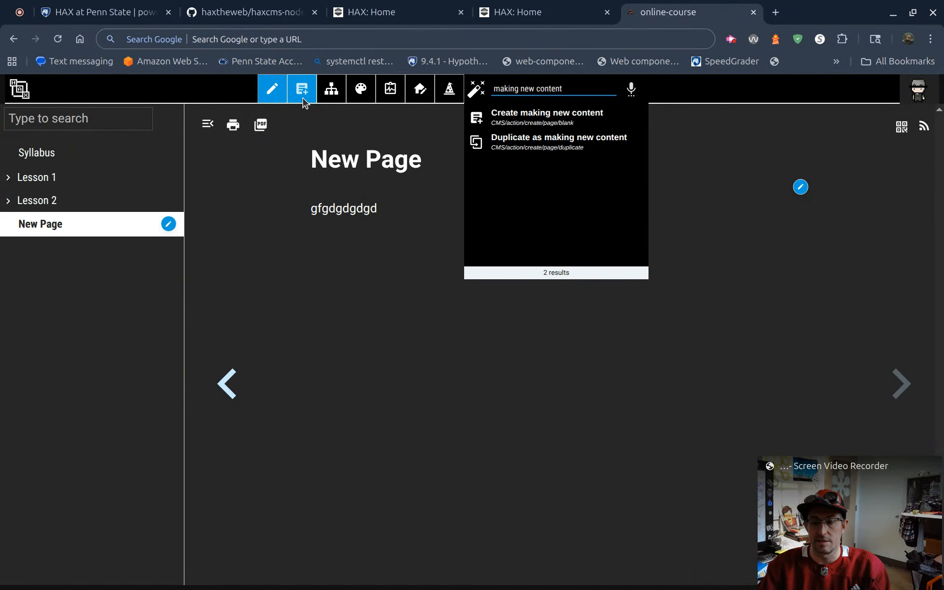
key(Down)
key(Down)
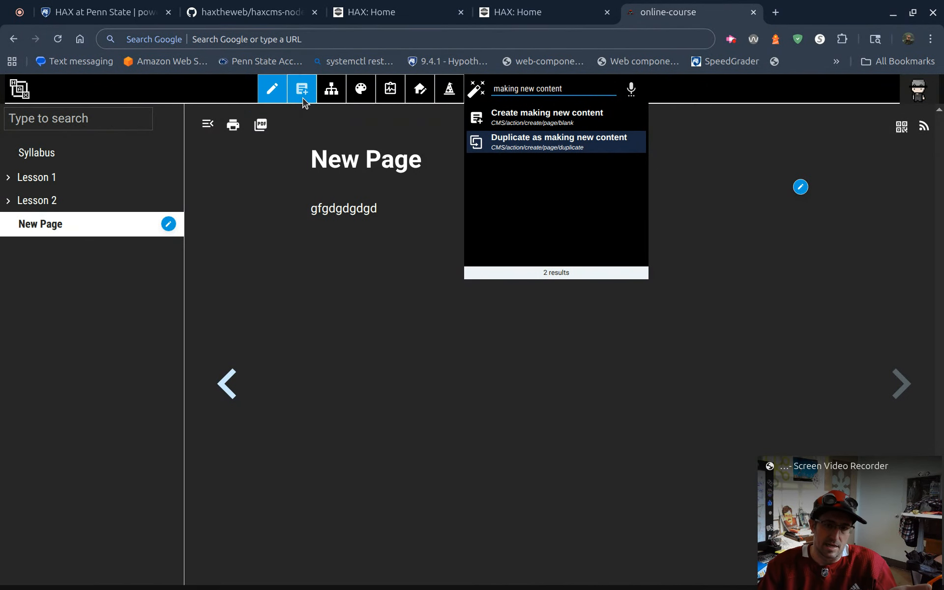
key(Return)
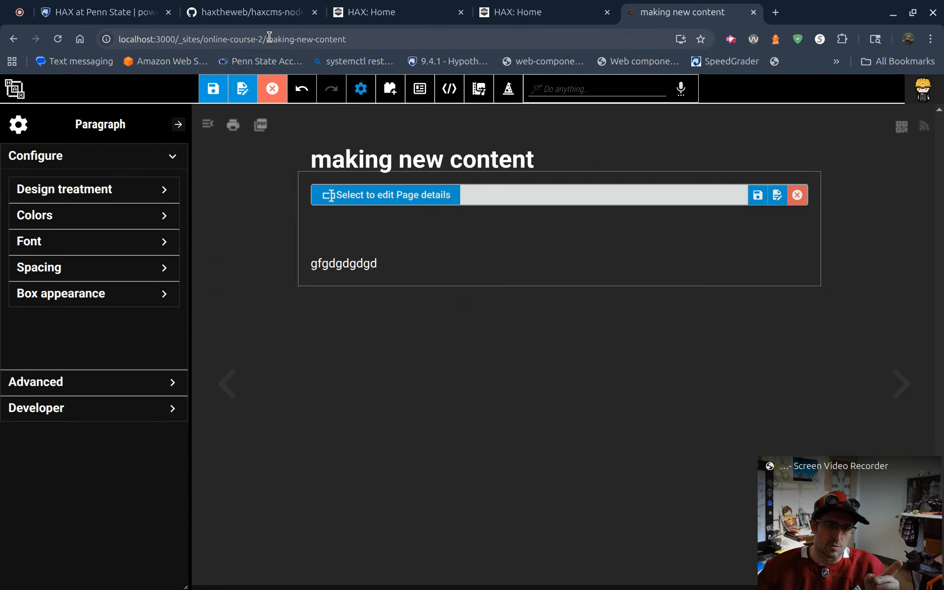
Step: Duplicate the "gfgdgdgdgd" paragraph on the "making new content" page and save the page
drag(267, 39, 357, 39)
click(409, 39)
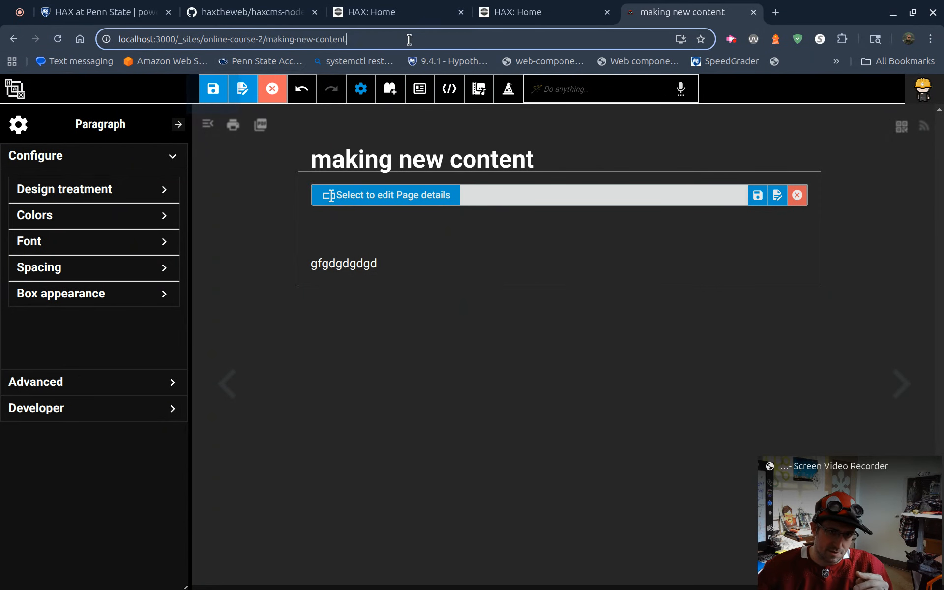
click(400, 264)
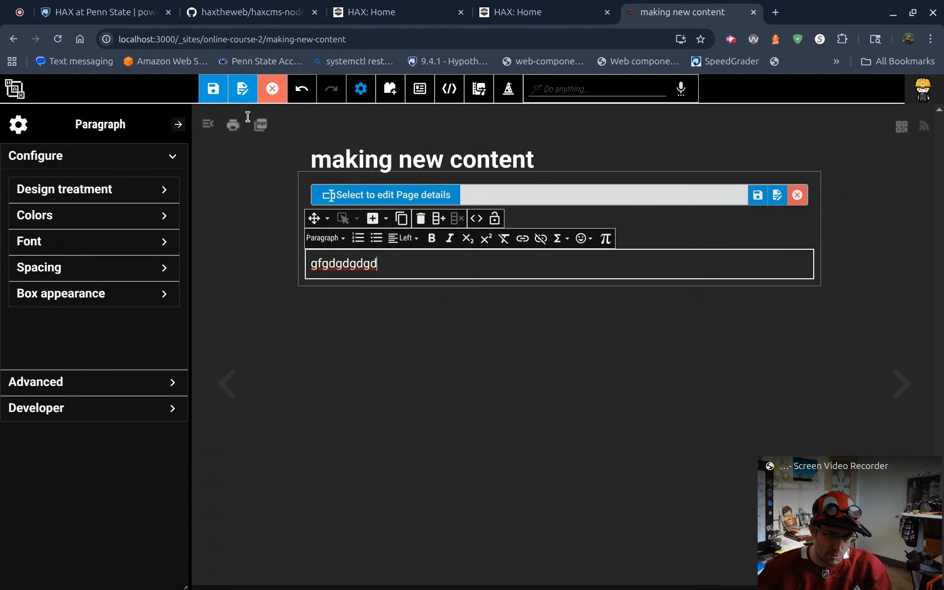
click(403, 219)
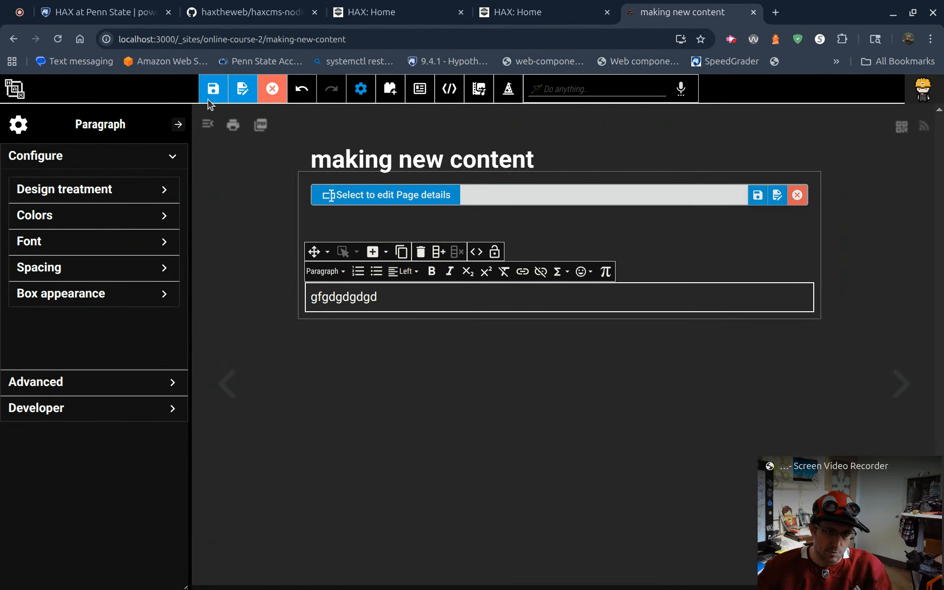
click(209, 98)
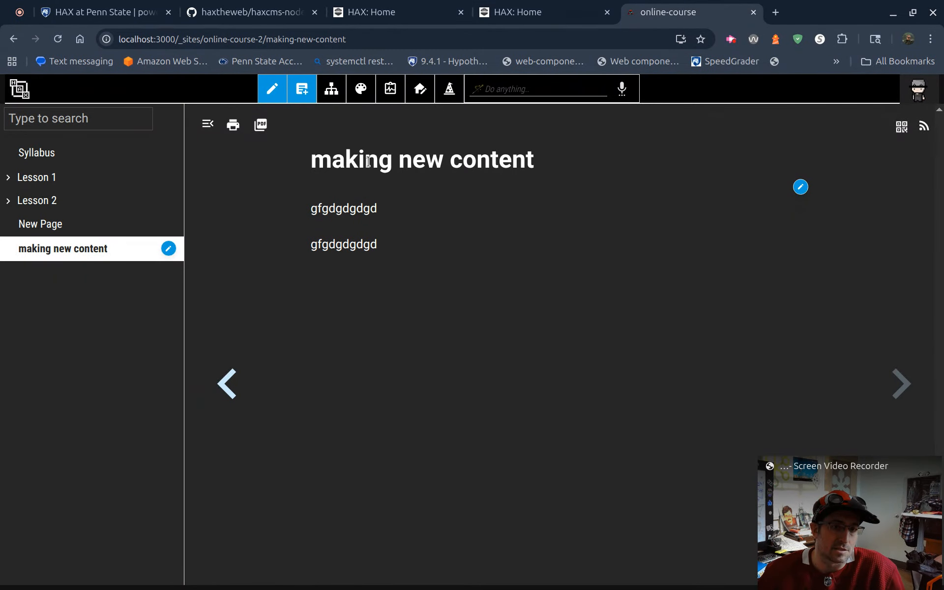
click(273, 92)
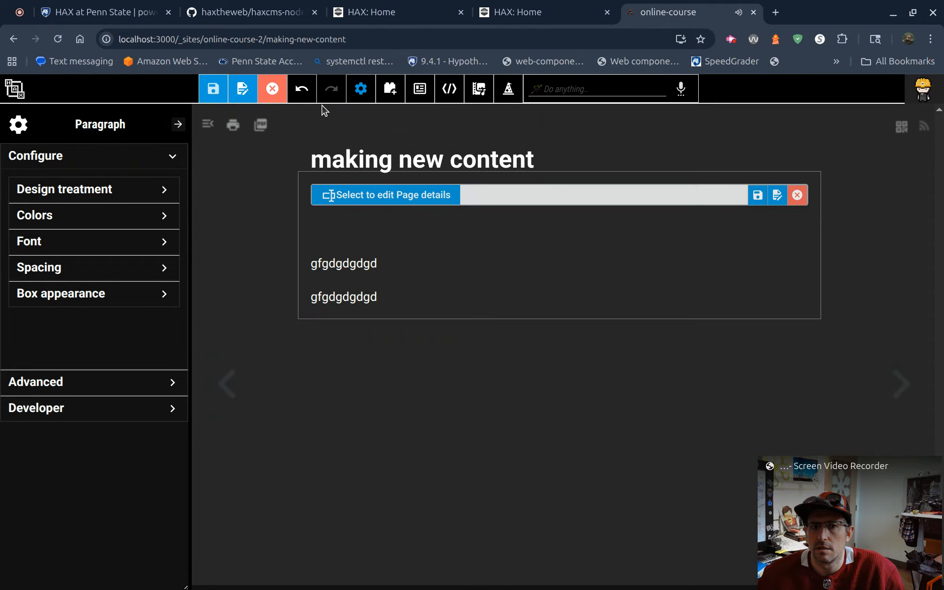
click(272, 89)
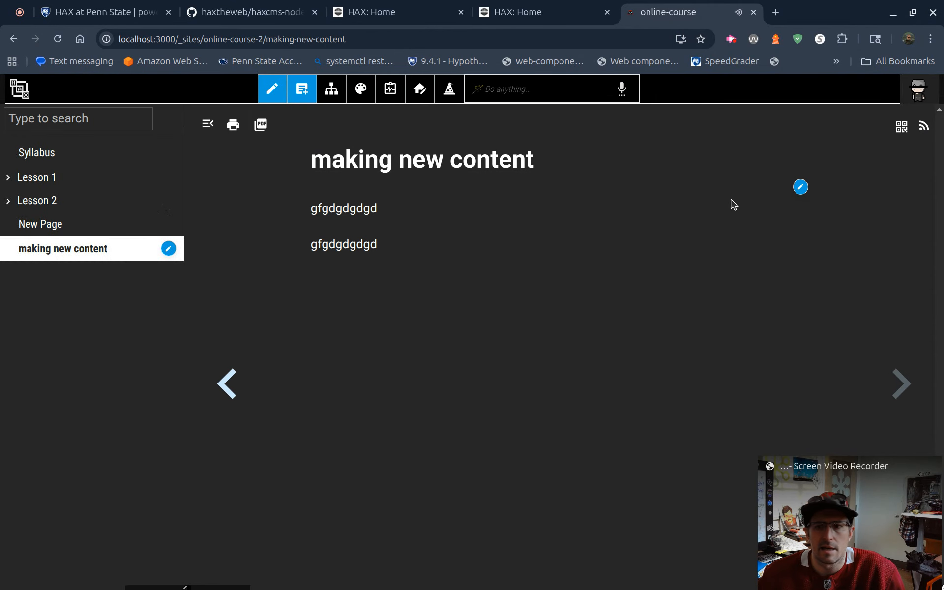
Step: Set the icon of the "making new content" page to the save icon through the page actions
right_click(802, 190)
click(739, 149)
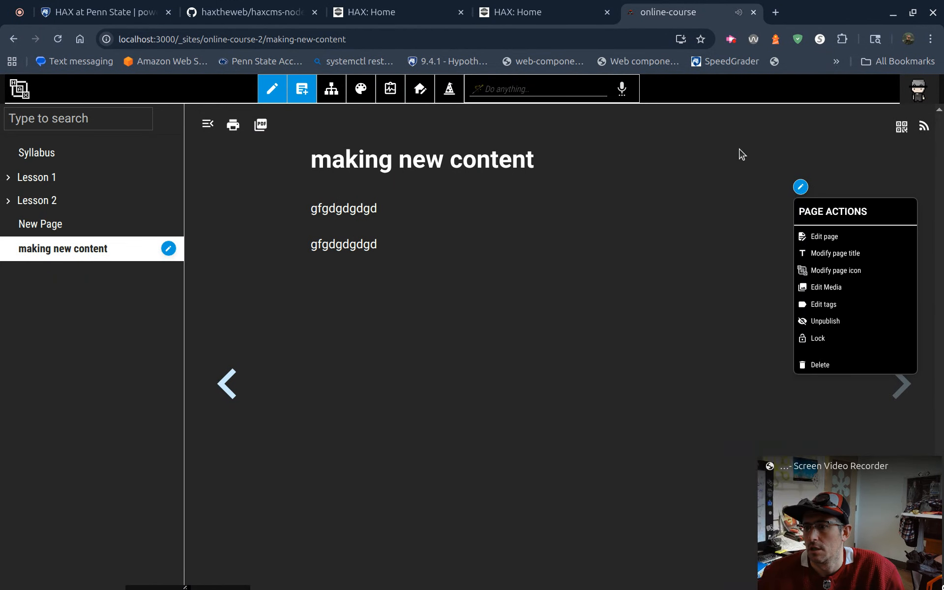
click(740, 149)
click(800, 187)
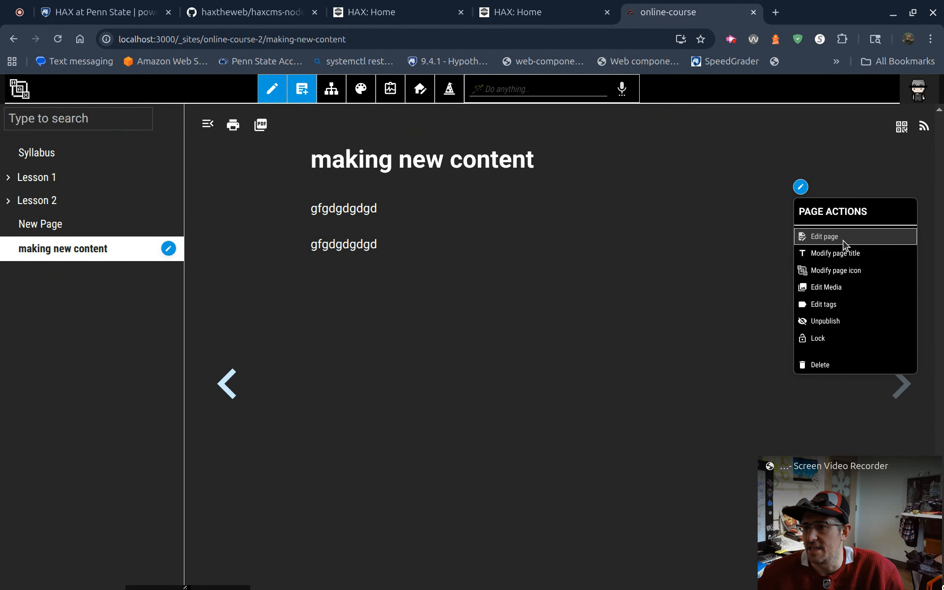
click(844, 271)
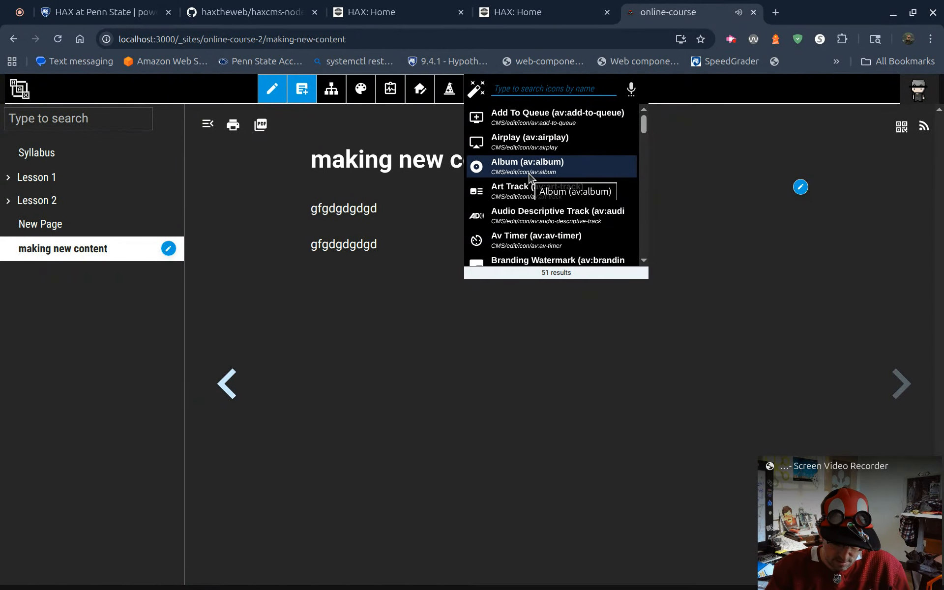
text(save)
click(542, 157)
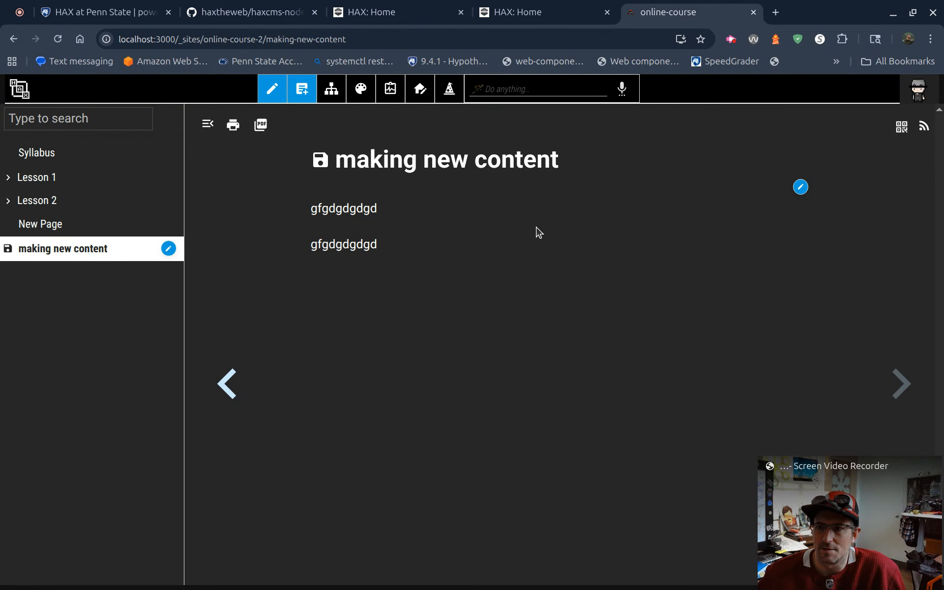
Step: Return to the HAX site dashboard and review the options for the online-course-2 and bryansresume sites
click(19, 89)
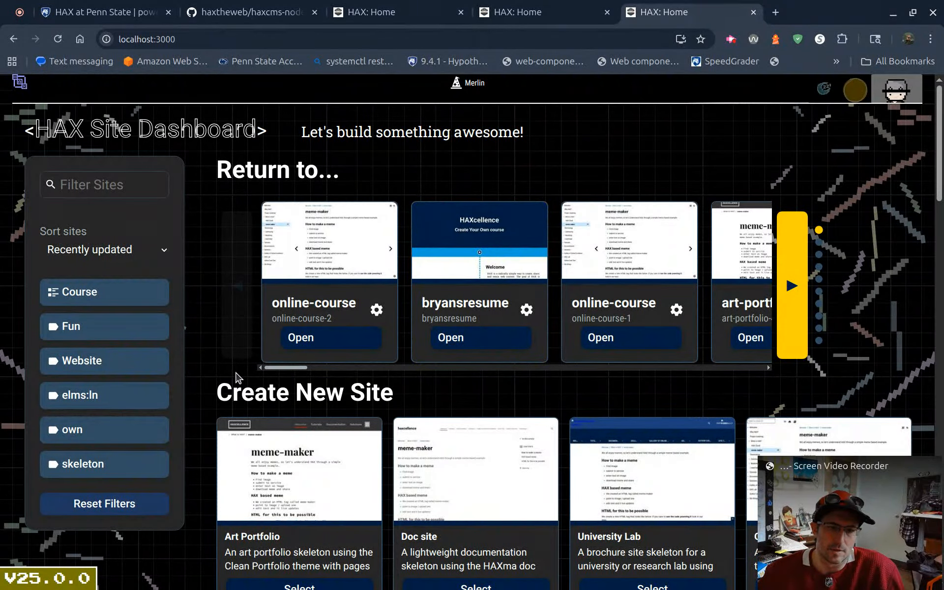
click(376, 309)
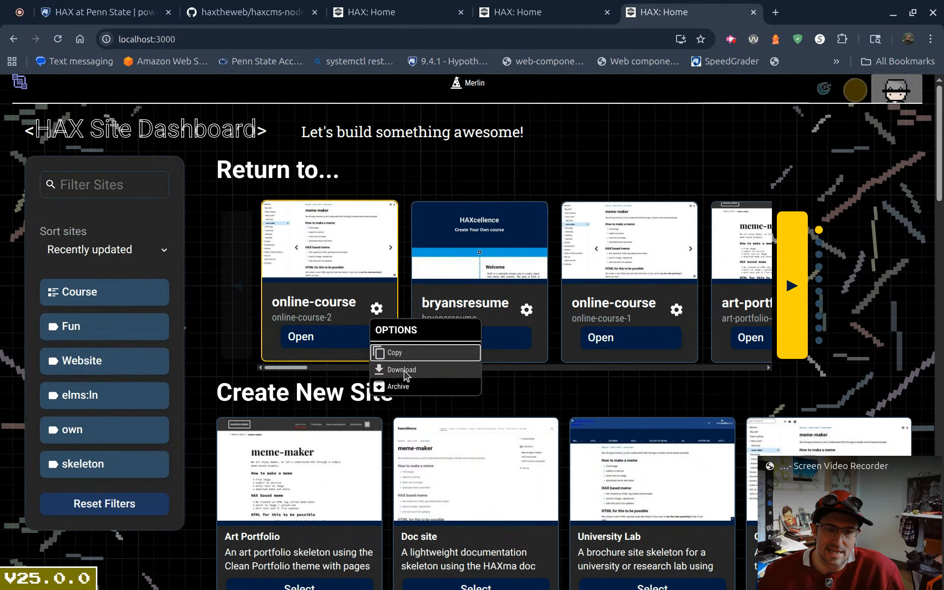
click(527, 310)
click(531, 310)
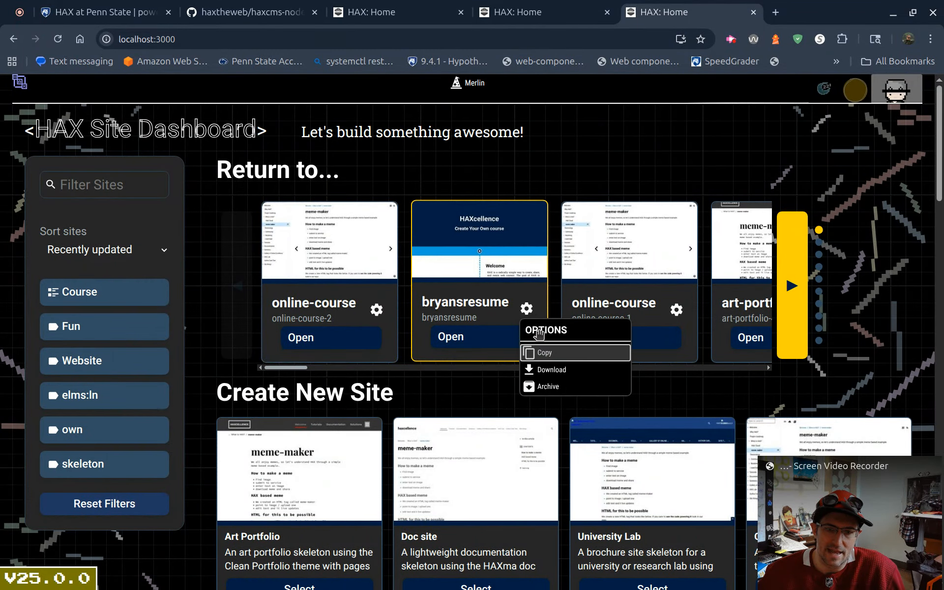
click(472, 391)
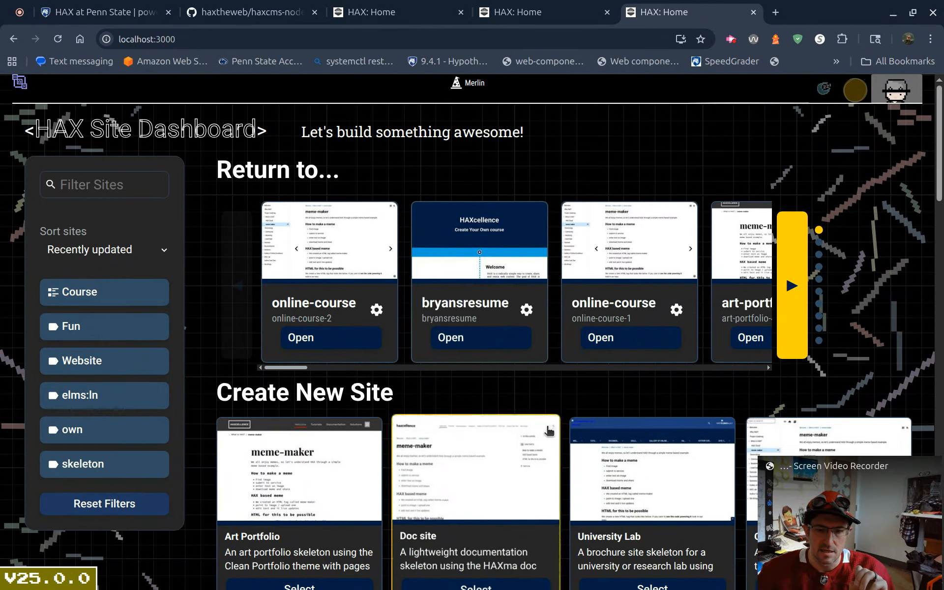
Step: Create a new site from the University Lab skeleton, keeping the name "University Lab", and go to the site
scroll(540, 433, down, 4)
click(671, 368)
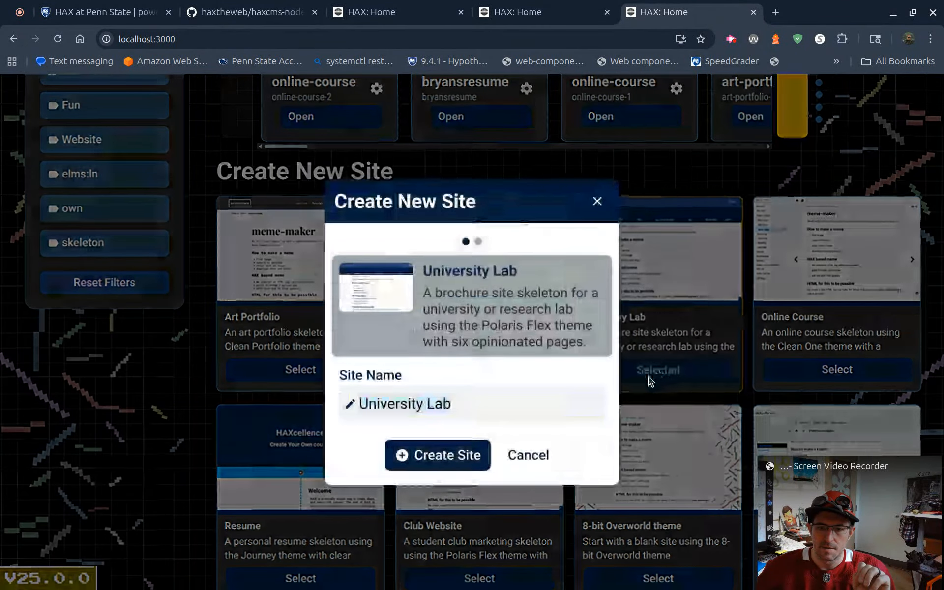
click(445, 453)
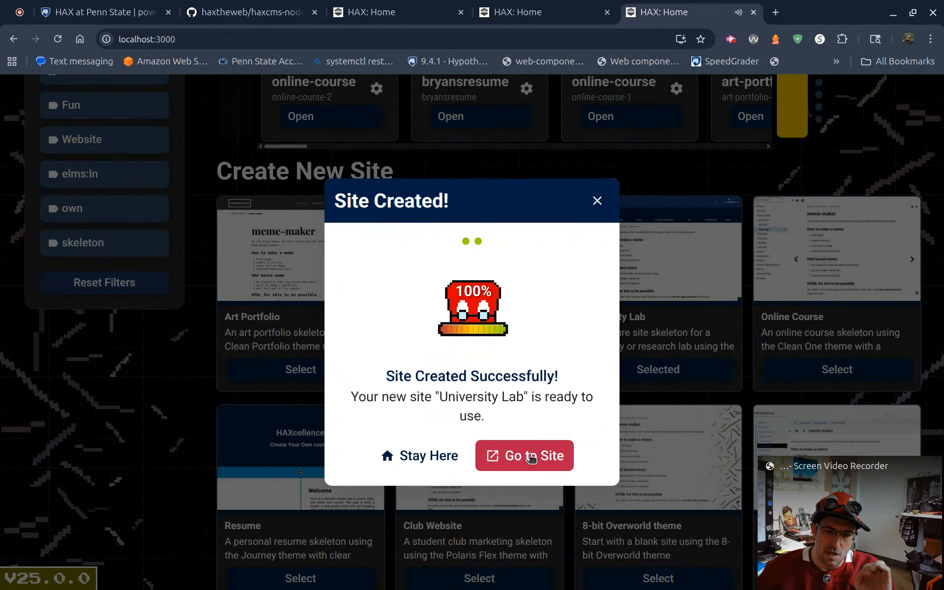
click(528, 454)
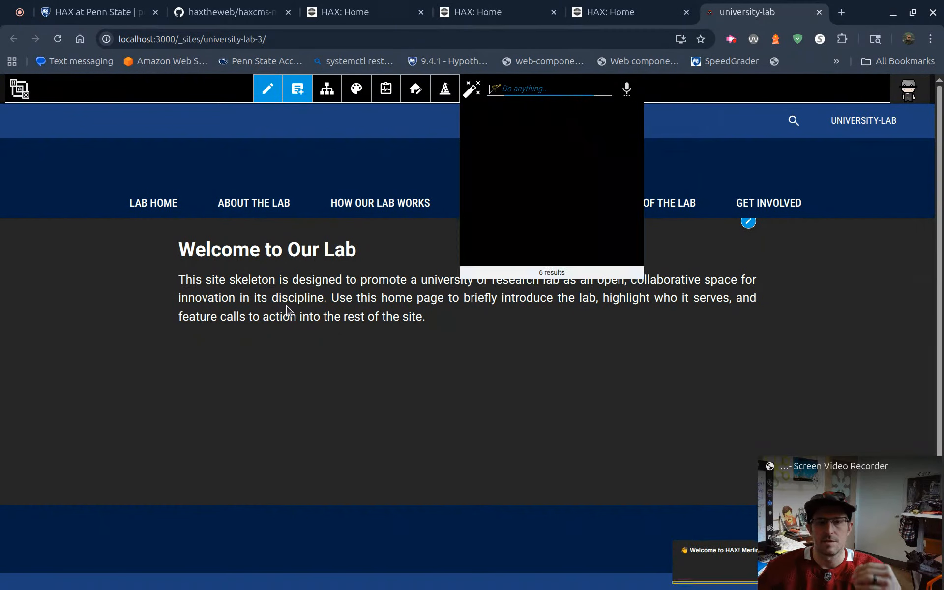
Step: Browse the About the Lab, How Our Lab Works and Projects & Impact pages, checking the last one in edit mode
click(242, 206)
click(369, 209)
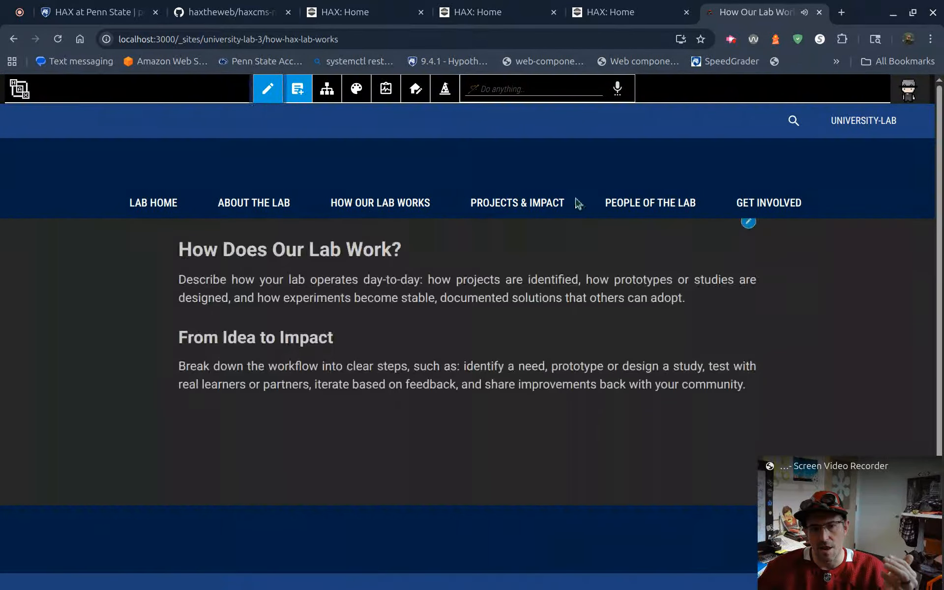
click(496, 202)
click(280, 97)
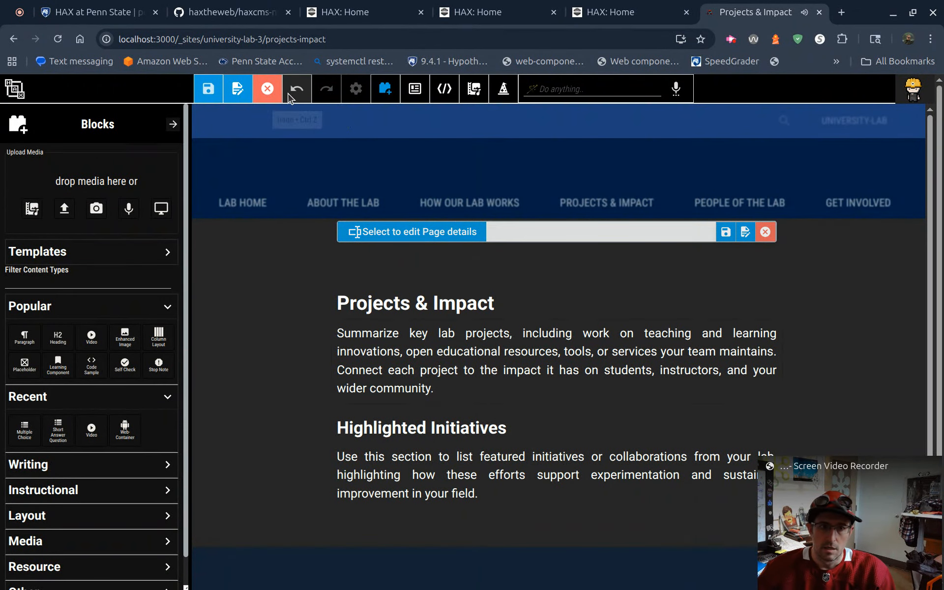
click(267, 88)
Step: Search the site commands for "skele" and clear the search term
click(511, 89)
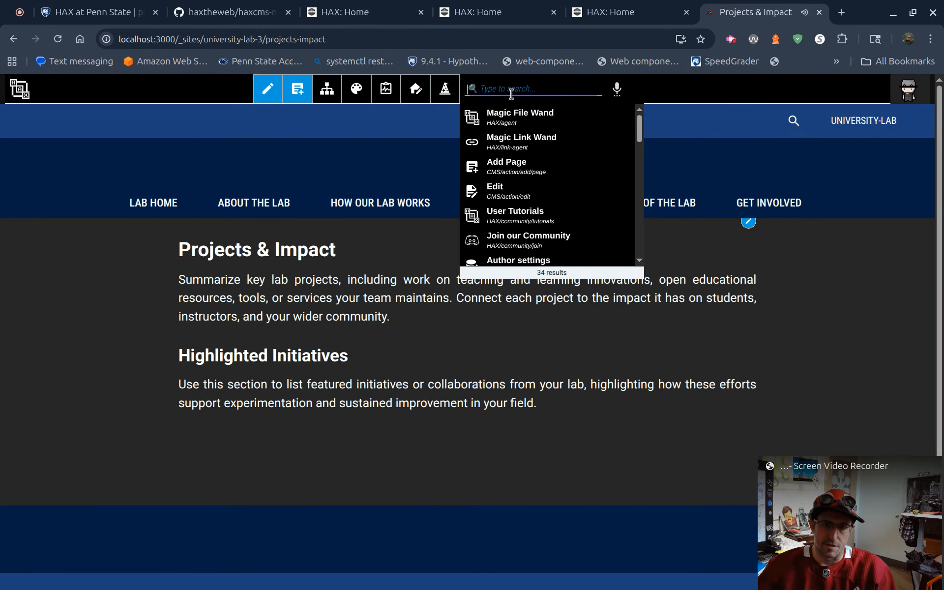
text(skele)
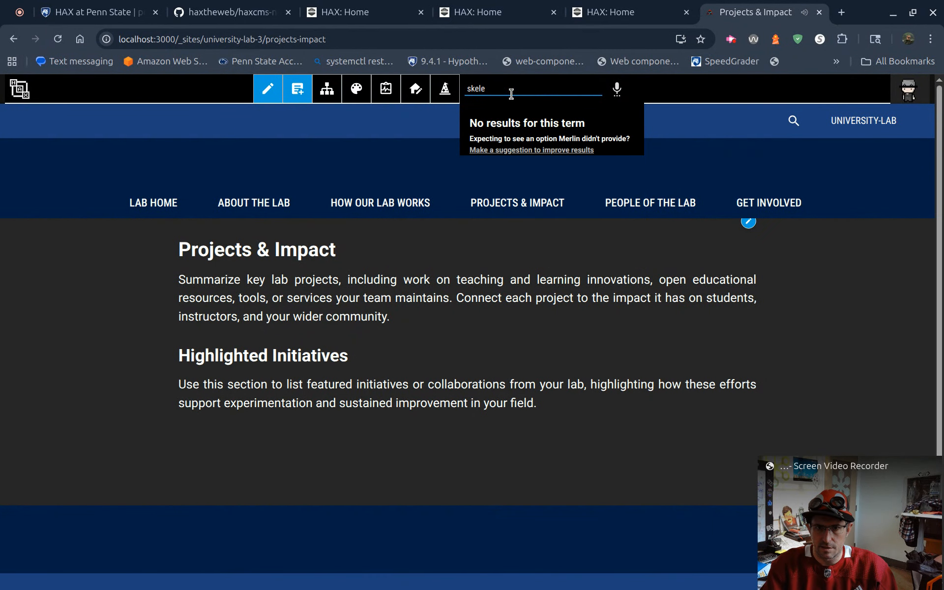
key(ctrl+a)
key(BackSpace)
Step: Search the commands for "export", export the University Lab site's skeleton, and close the exported JSON file after viewing it
text(export)
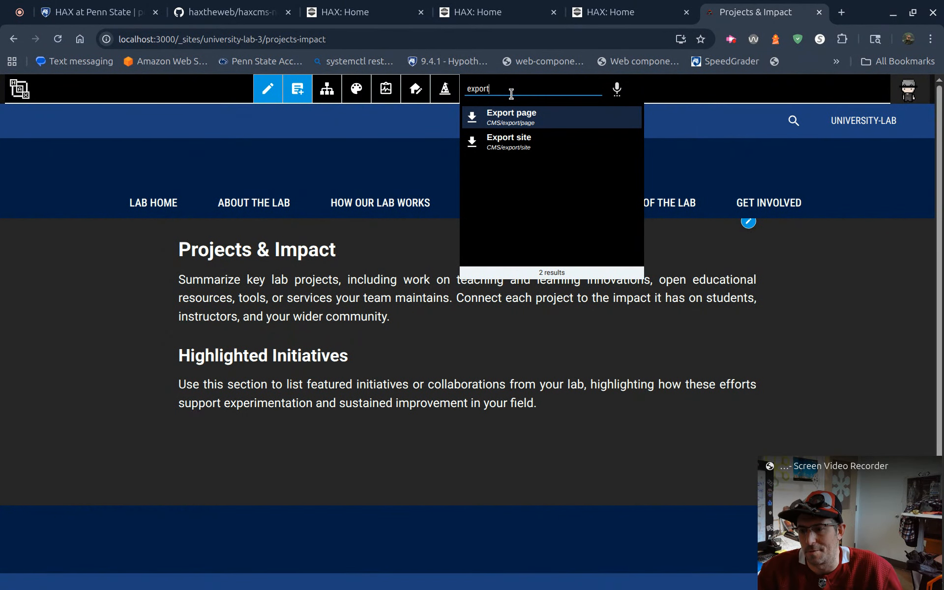
key(Down)
key(Return)
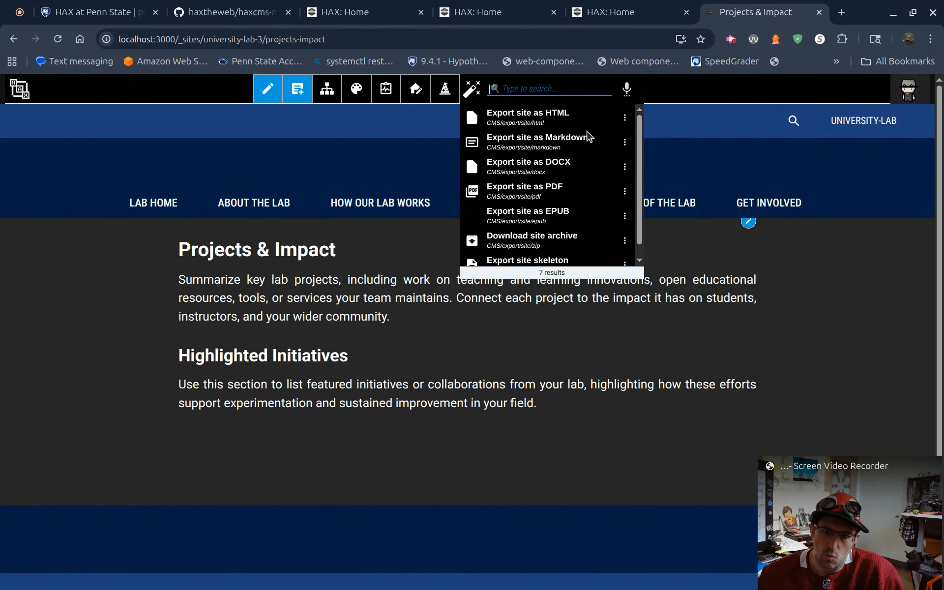
scroll(588, 131, down, 1)
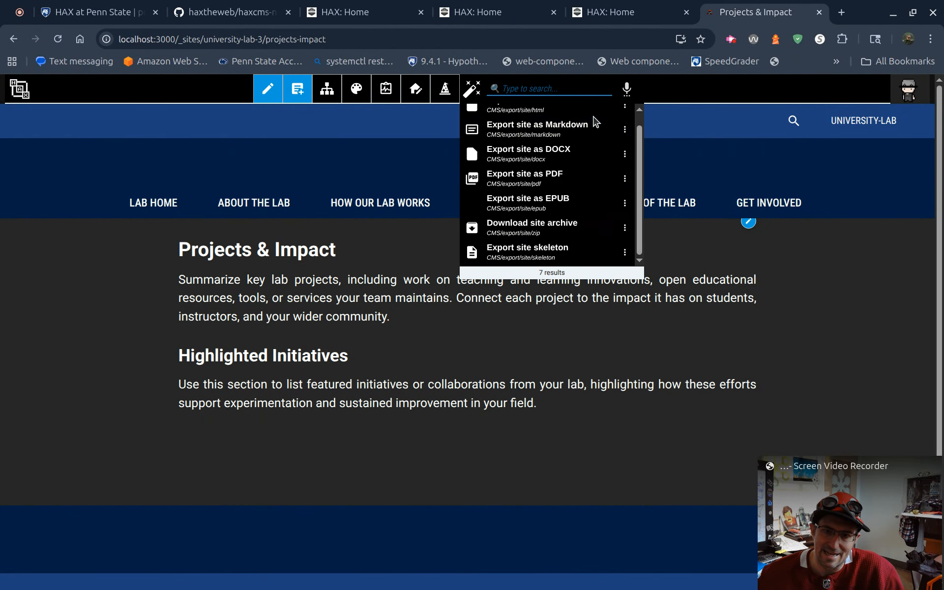
click(525, 253)
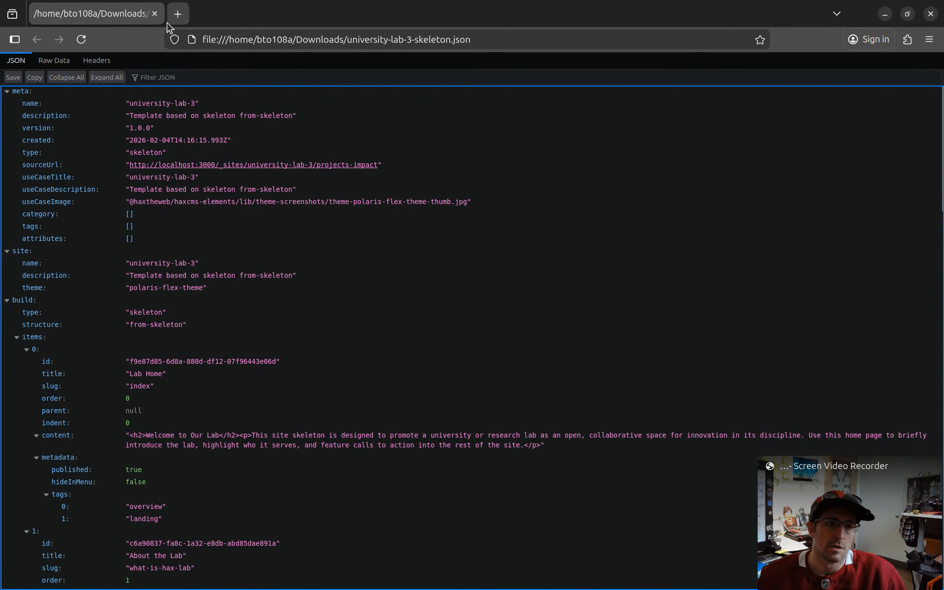
click(154, 14)
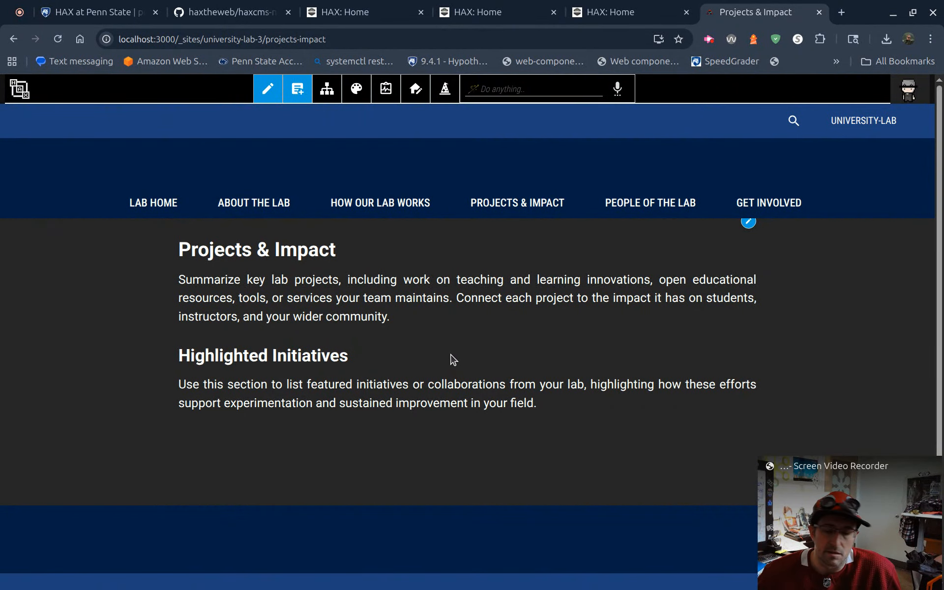
Step: Switch to GitHub, open the haxtheweb organization page, and examine its README definitions, support links, pinned projects and repository list
click(231, 11)
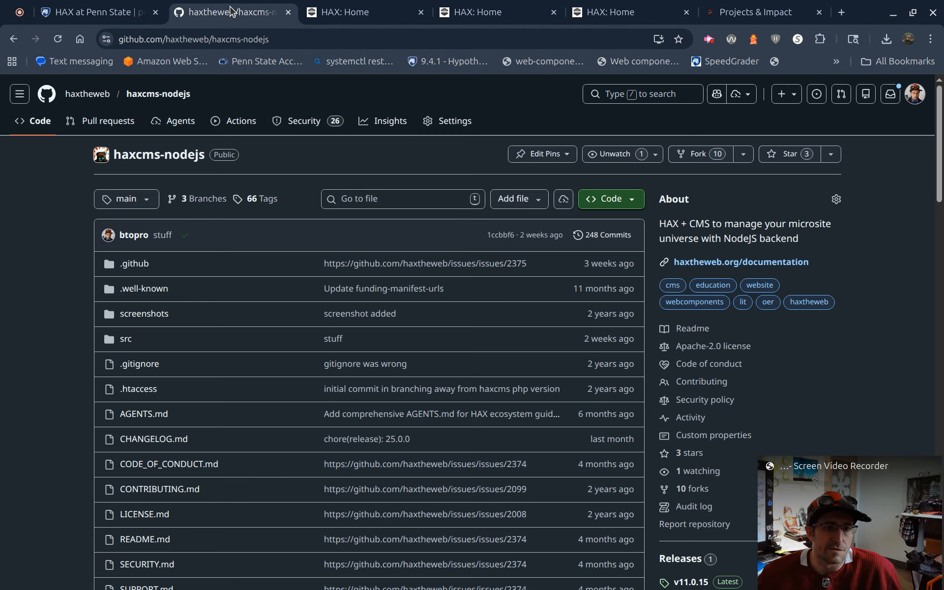
click(89, 96)
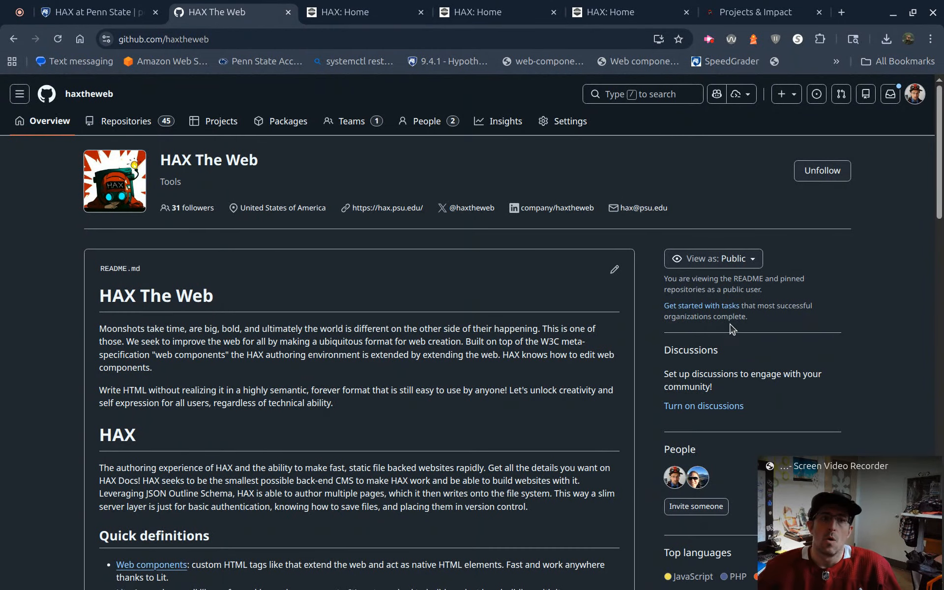
scroll(64, 301, down, 6)
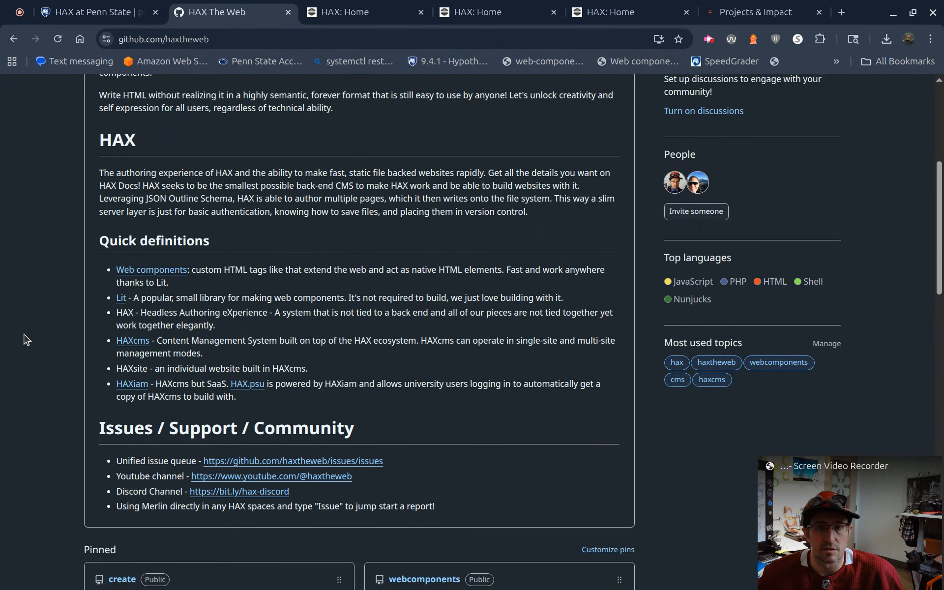
scroll(32, 331, down, 4)
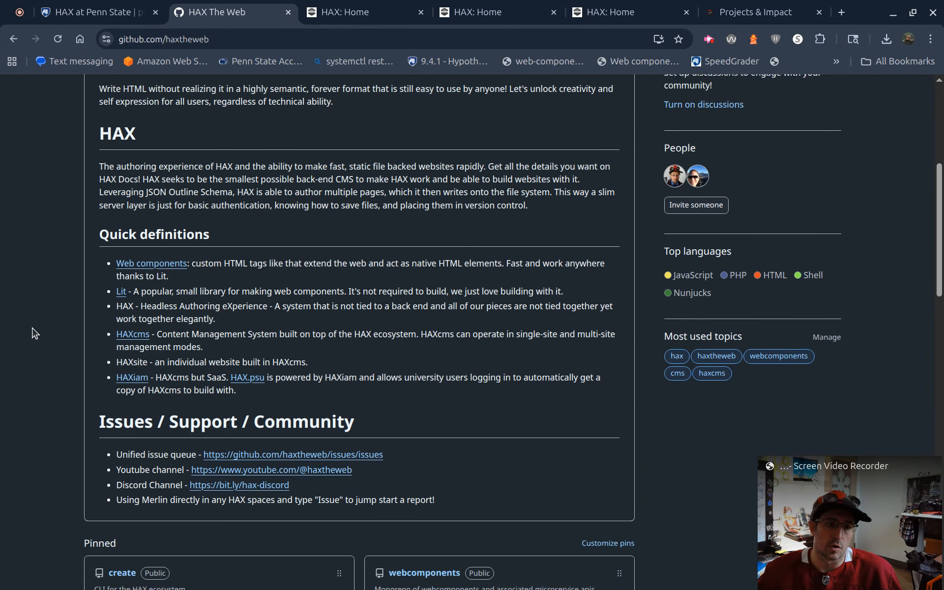
scroll(37, 329, down, 4)
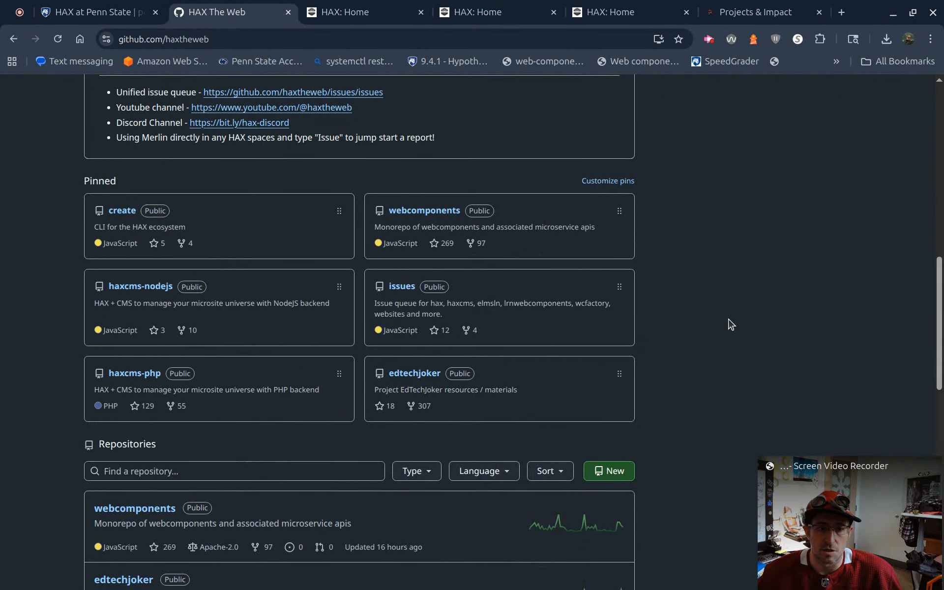
scroll(727, 322, down, 1)
scroll(722, 323, down, 2)
scroll(715, 320, up, 2)
scroll(708, 320, down, 5)
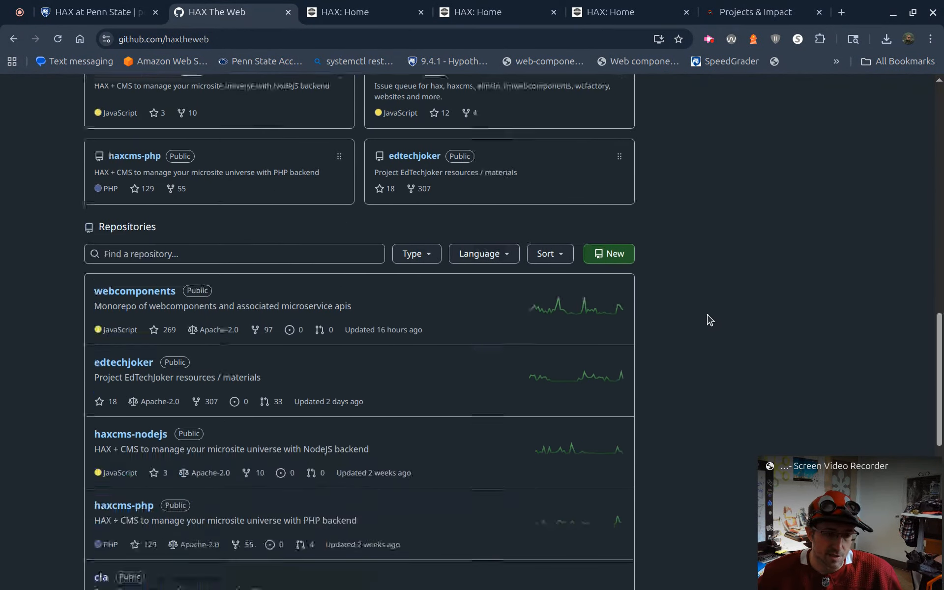
scroll(688, 320, down, 2)
scroll(687, 320, up, 5)
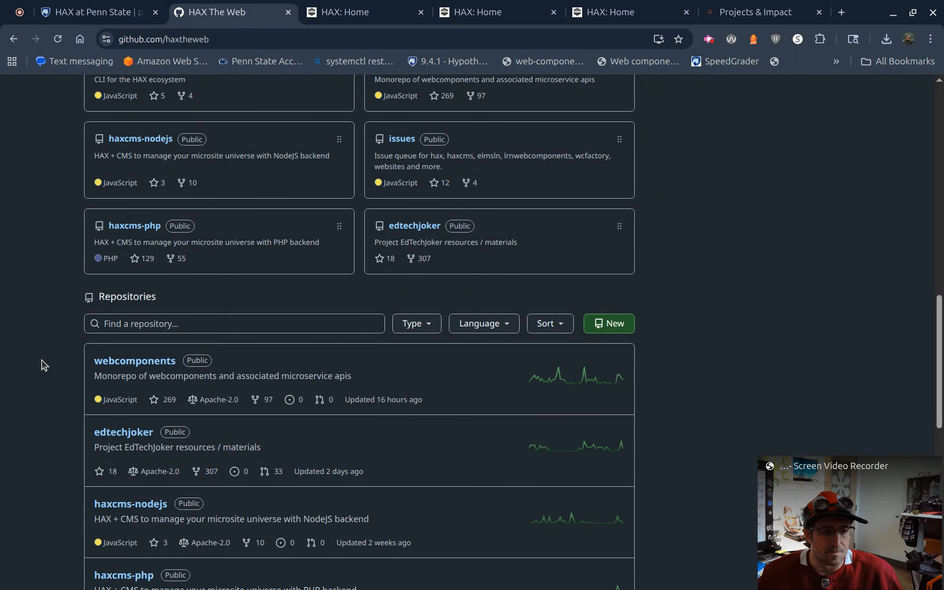
scroll(44, 364, down, 3)
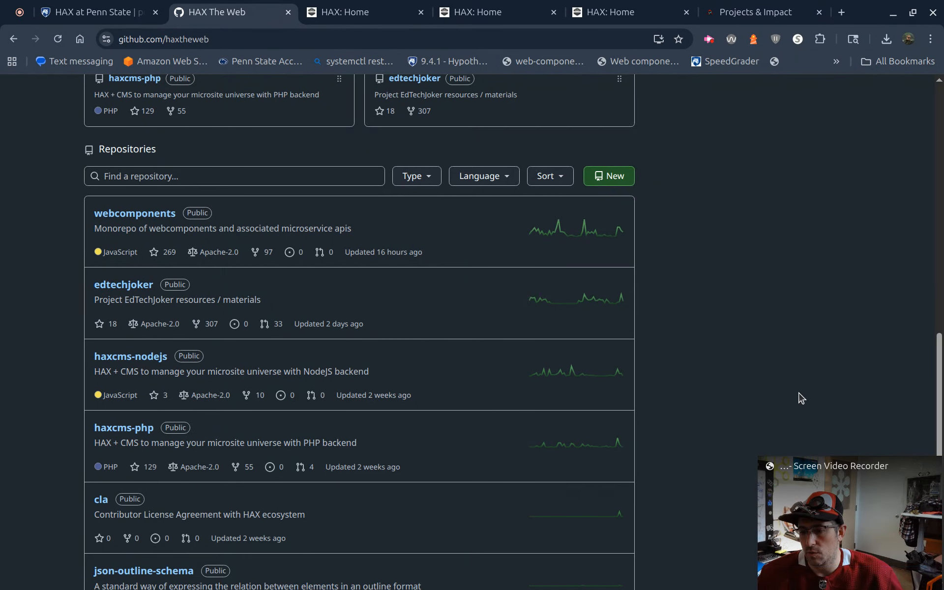
click(708, 38)
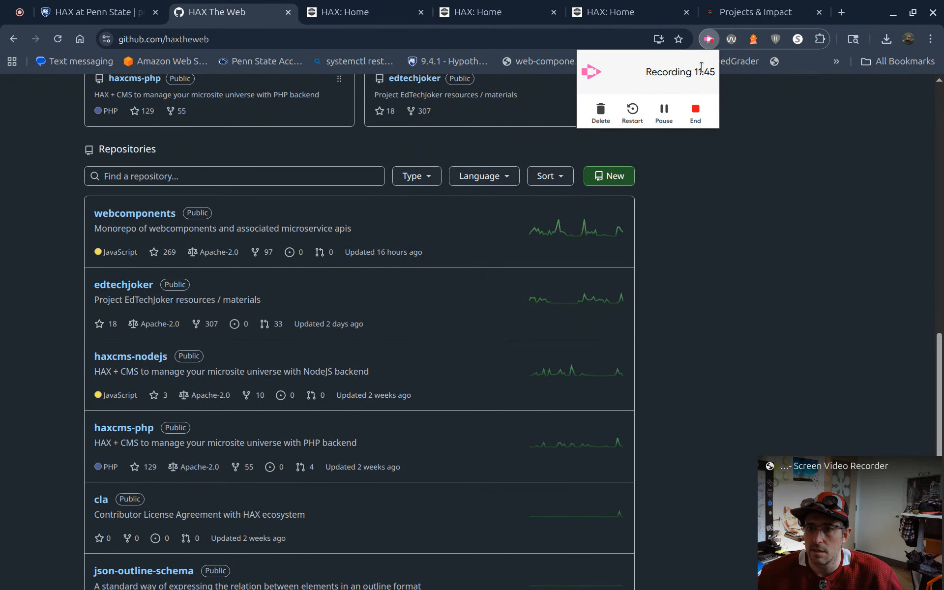